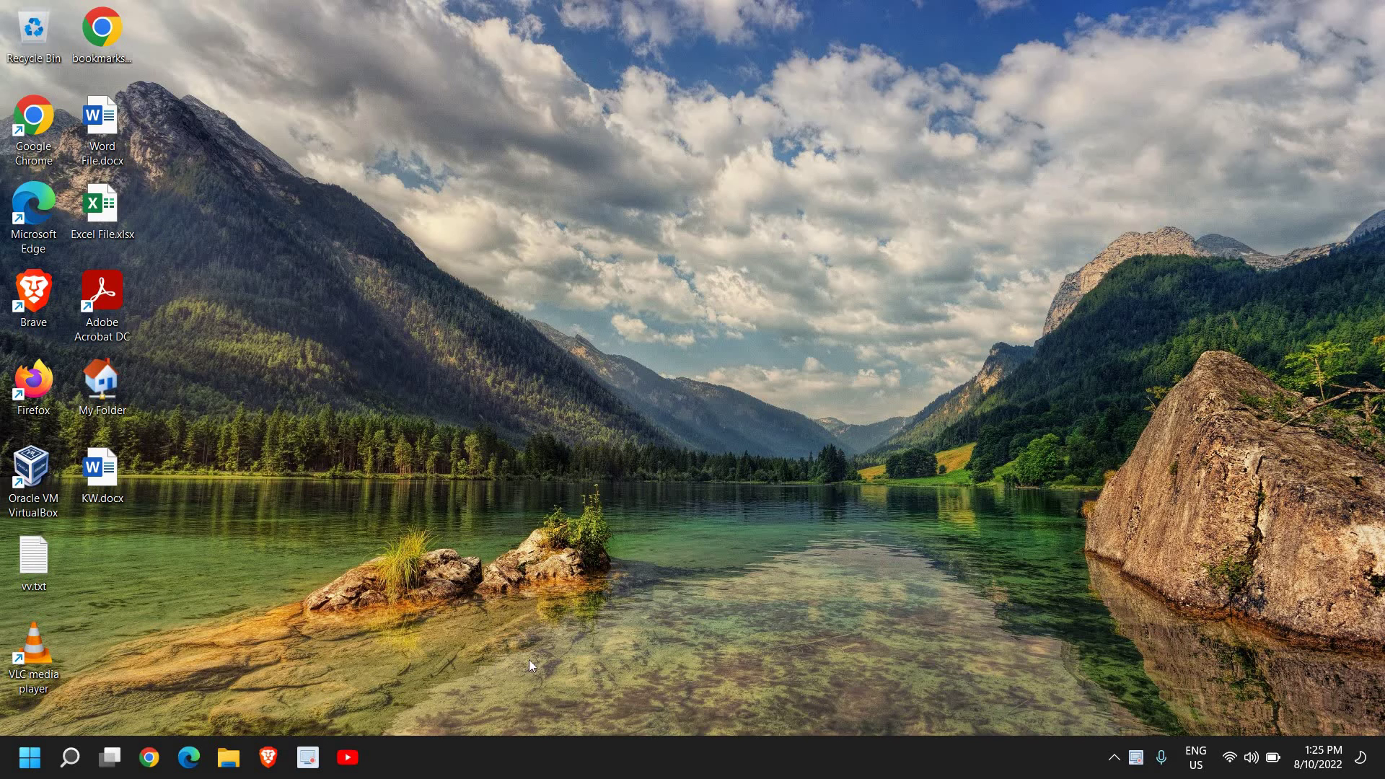
Go to Settings > System > Storage for the C: drive, showing 137 GB of 237 GB used.
right_click(36, 757)
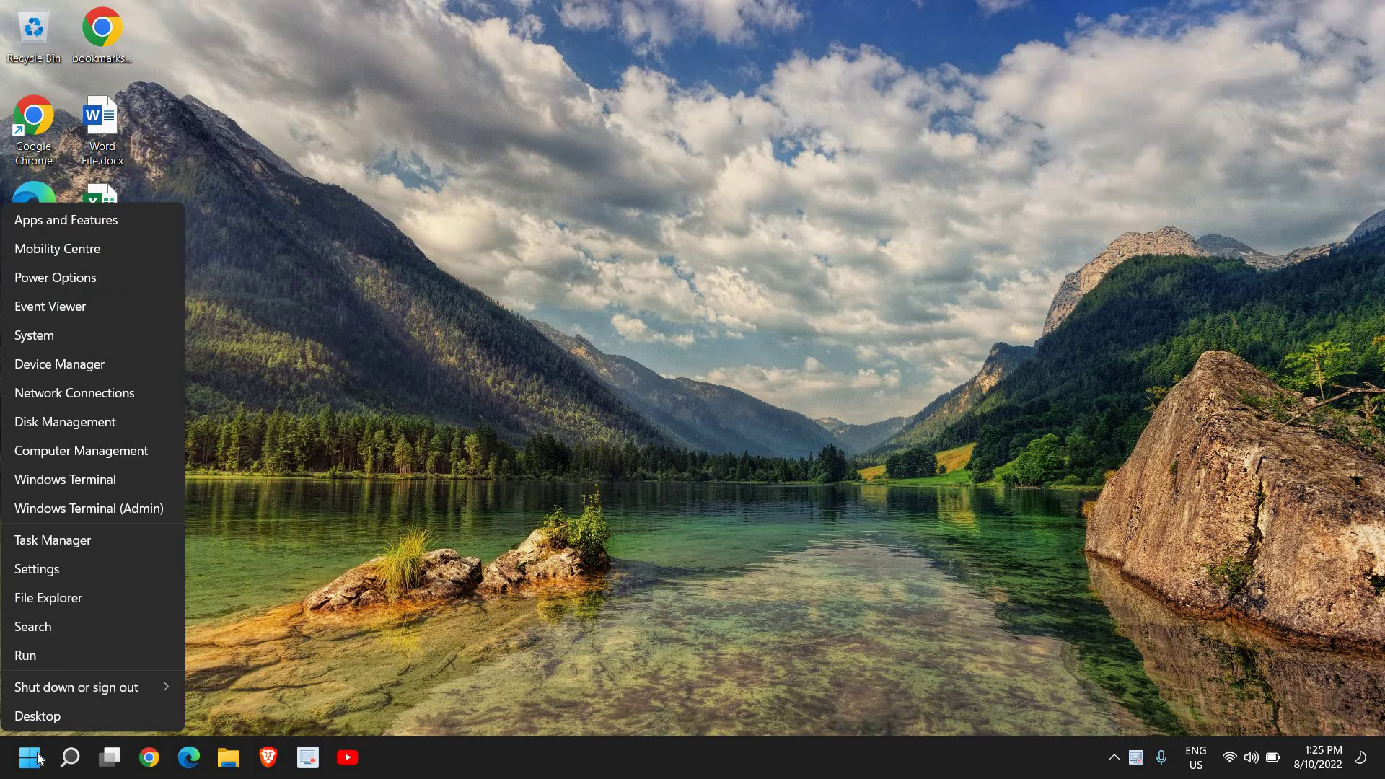
left_click(69, 570)
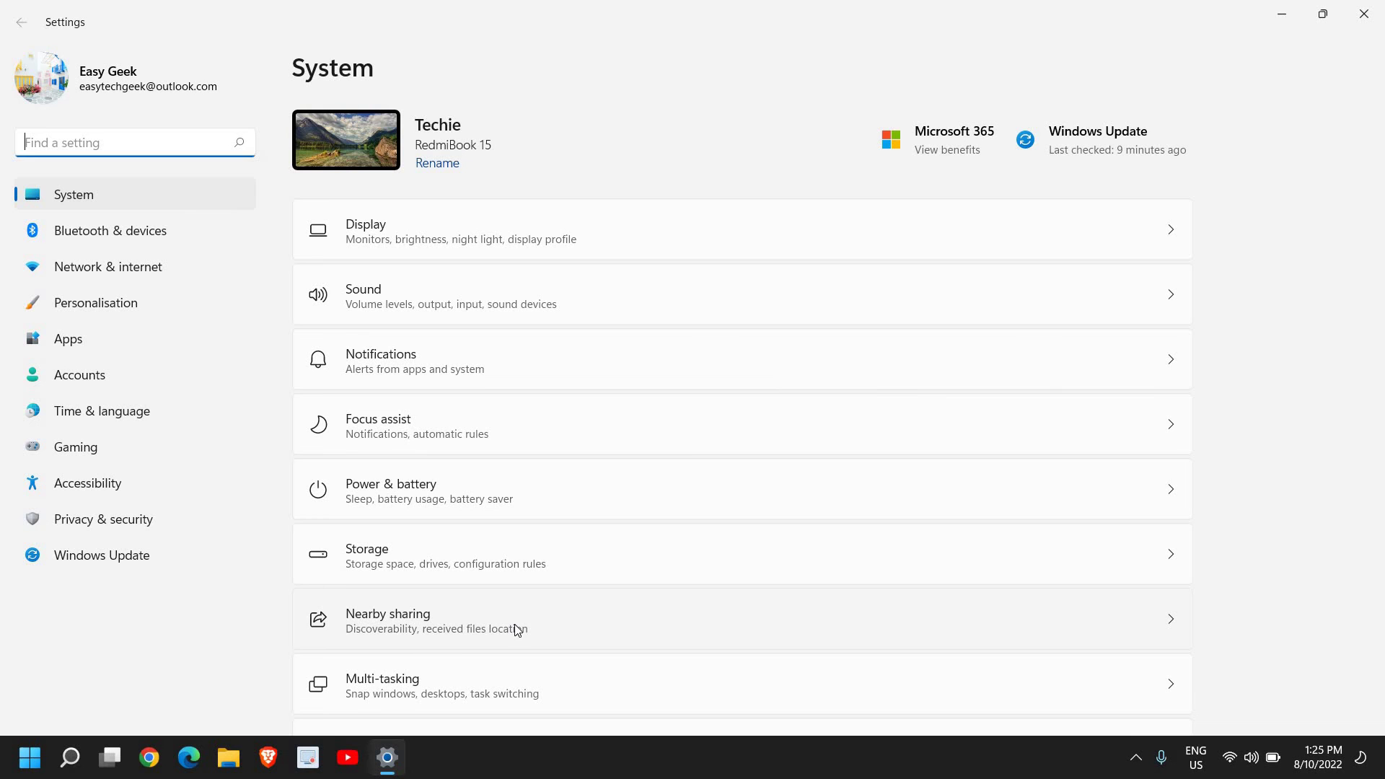
left_click(100, 184)
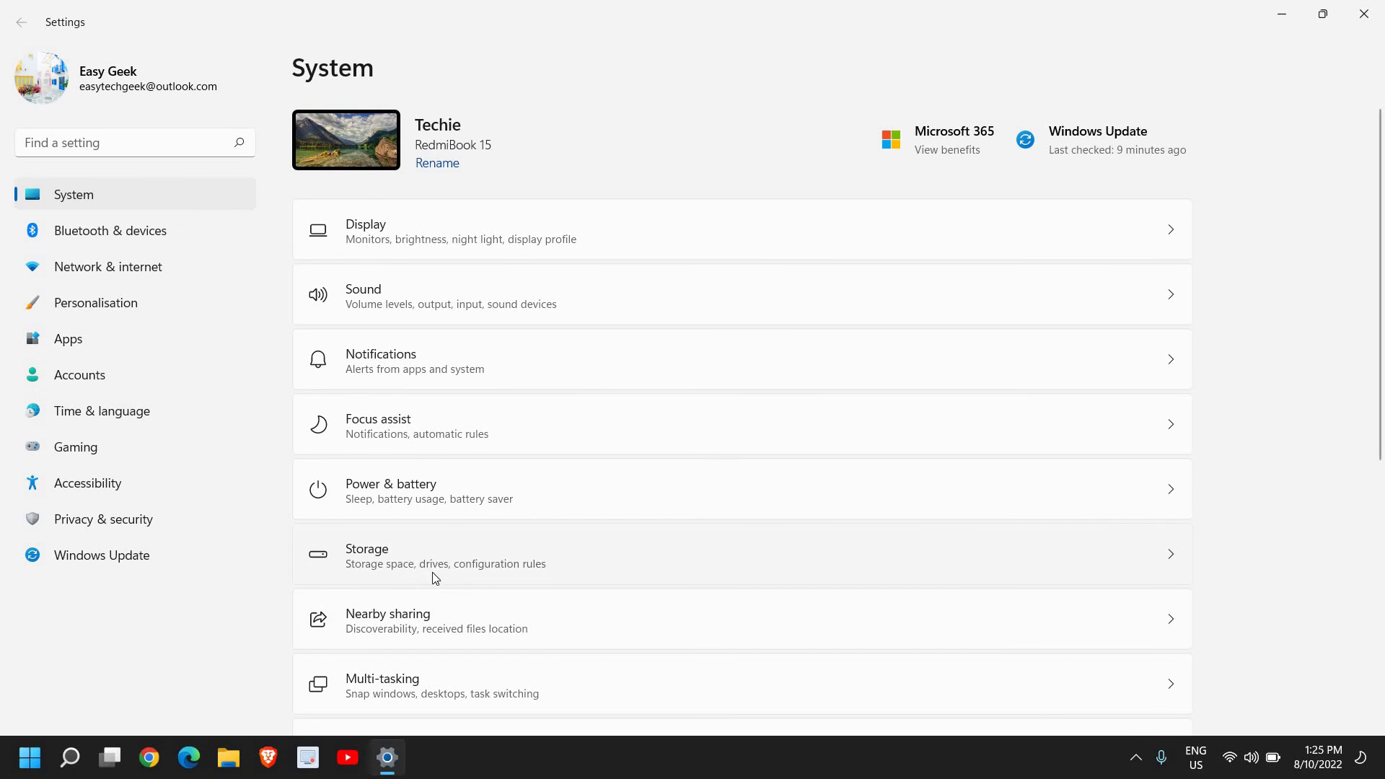
left_click(545, 569)
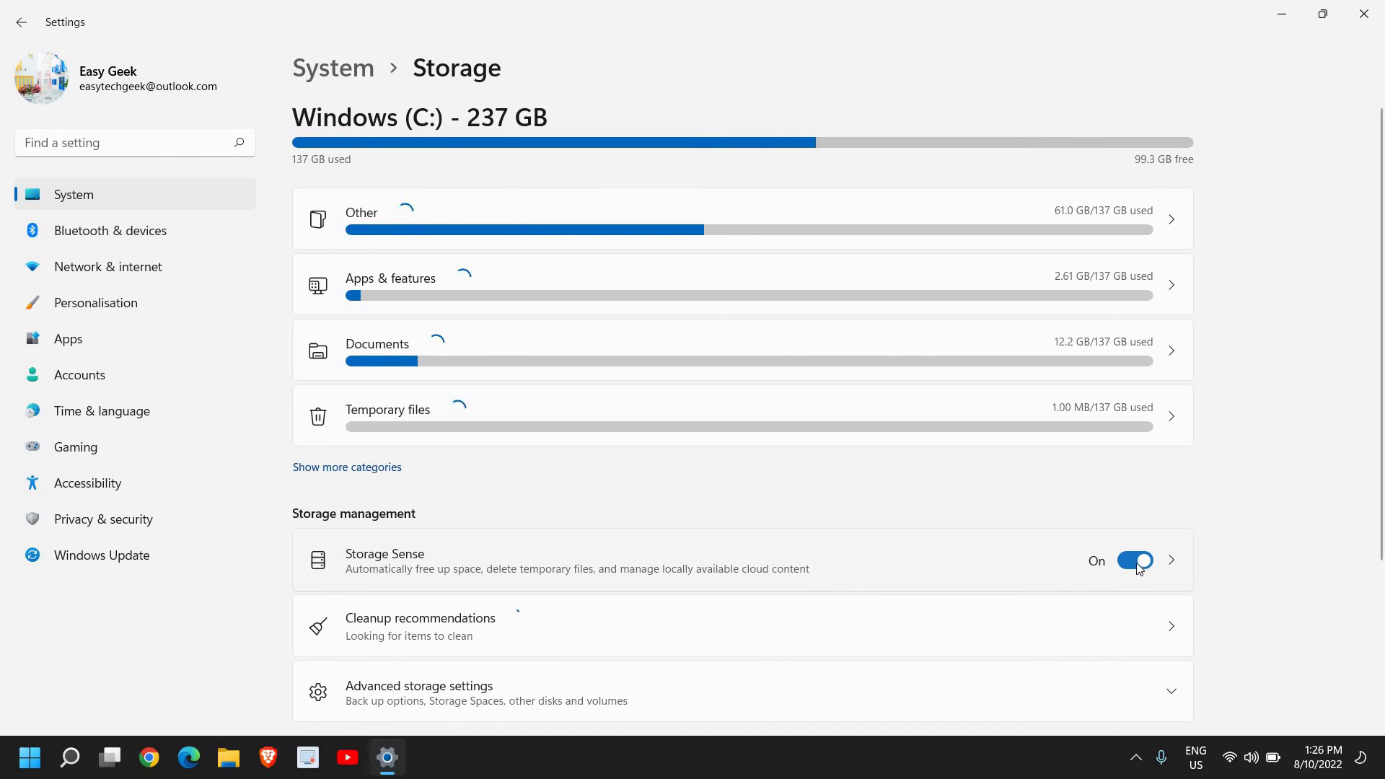
left_click(1001, 554)
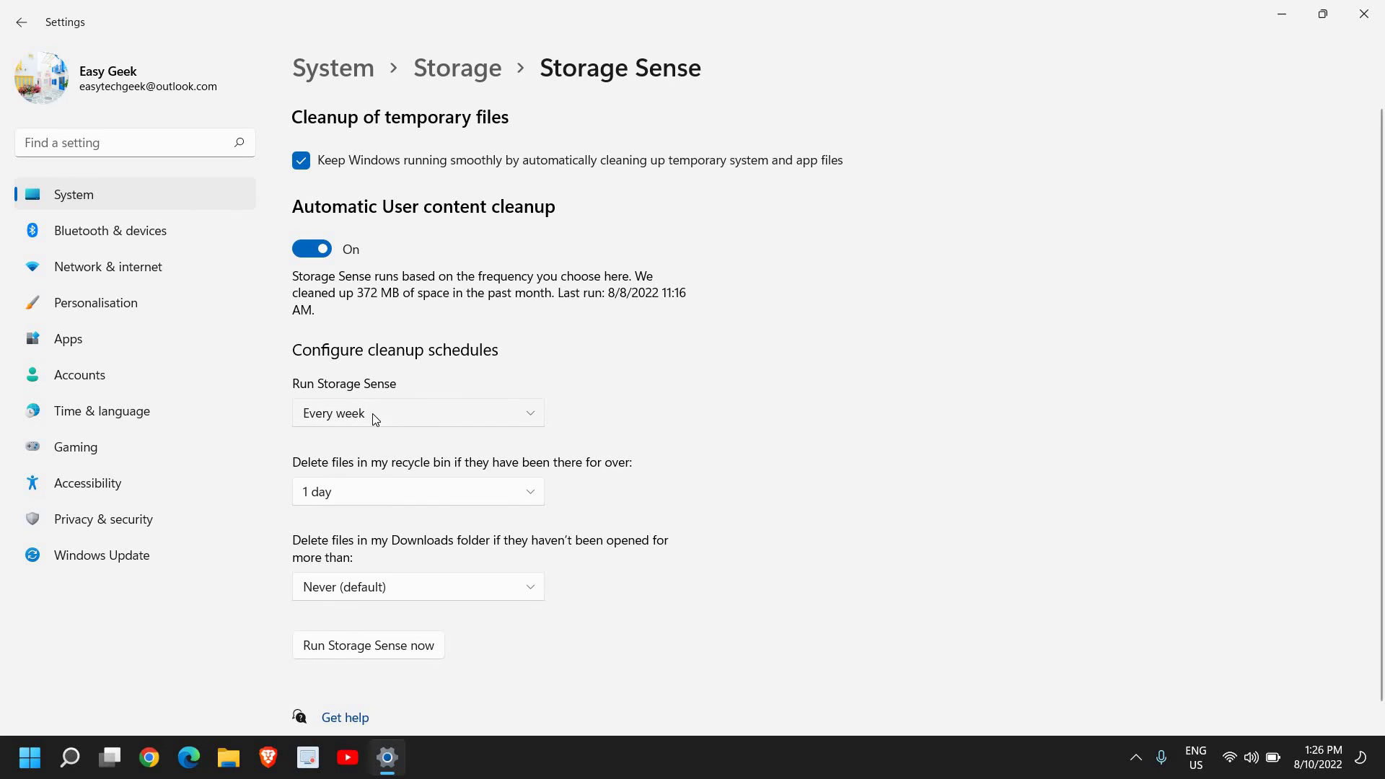
left_click(397, 416)
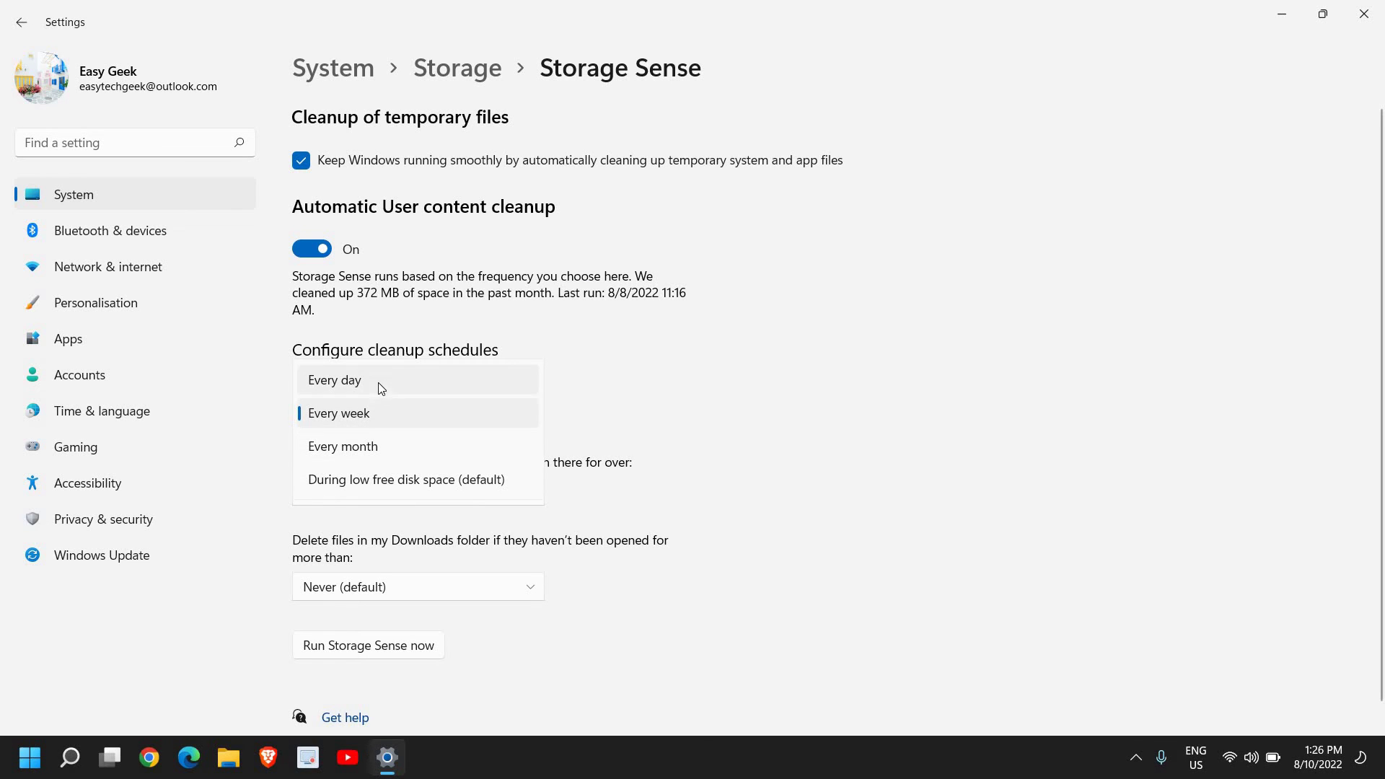
left_click(358, 417)
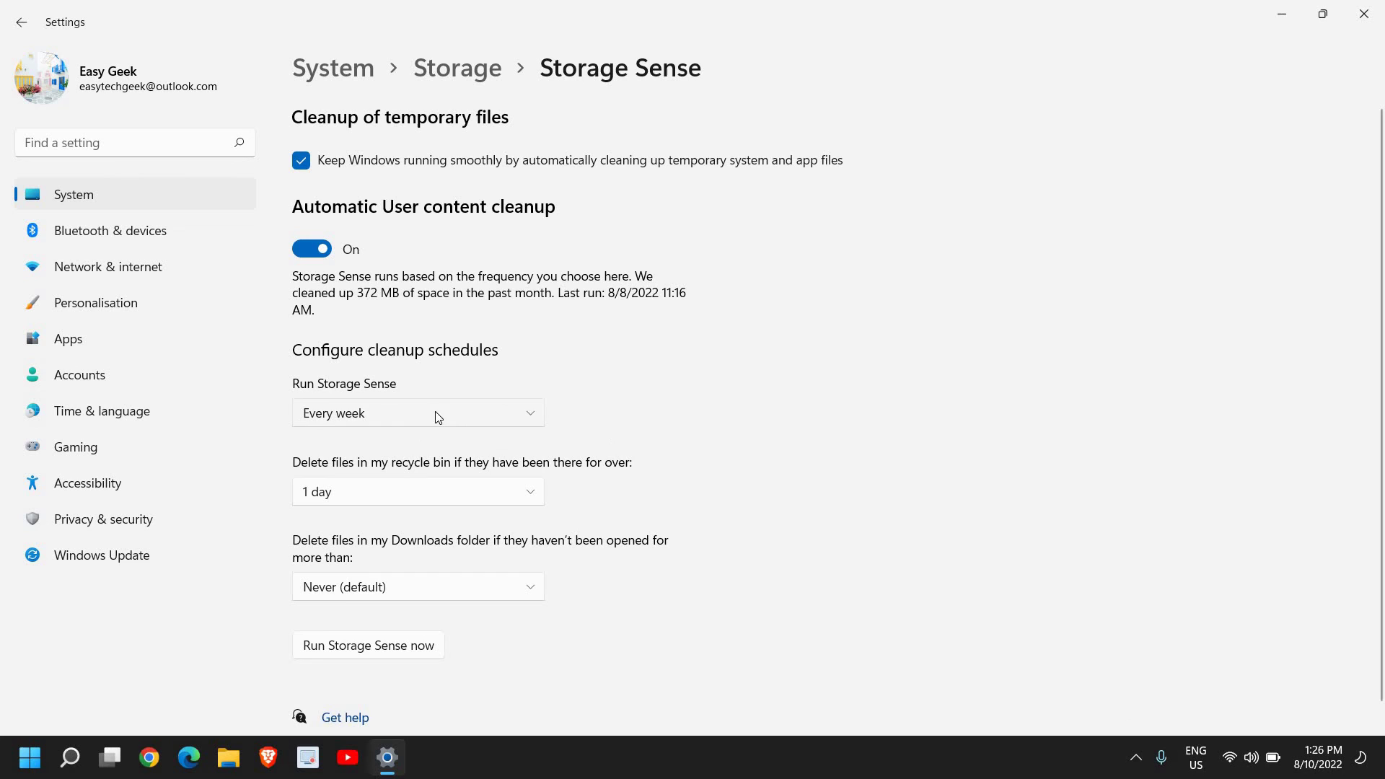
left_click(420, 497)
left_click(422, 500)
left_click(420, 496)
left_click(775, 548)
scroll(559, 625, "down", 1)
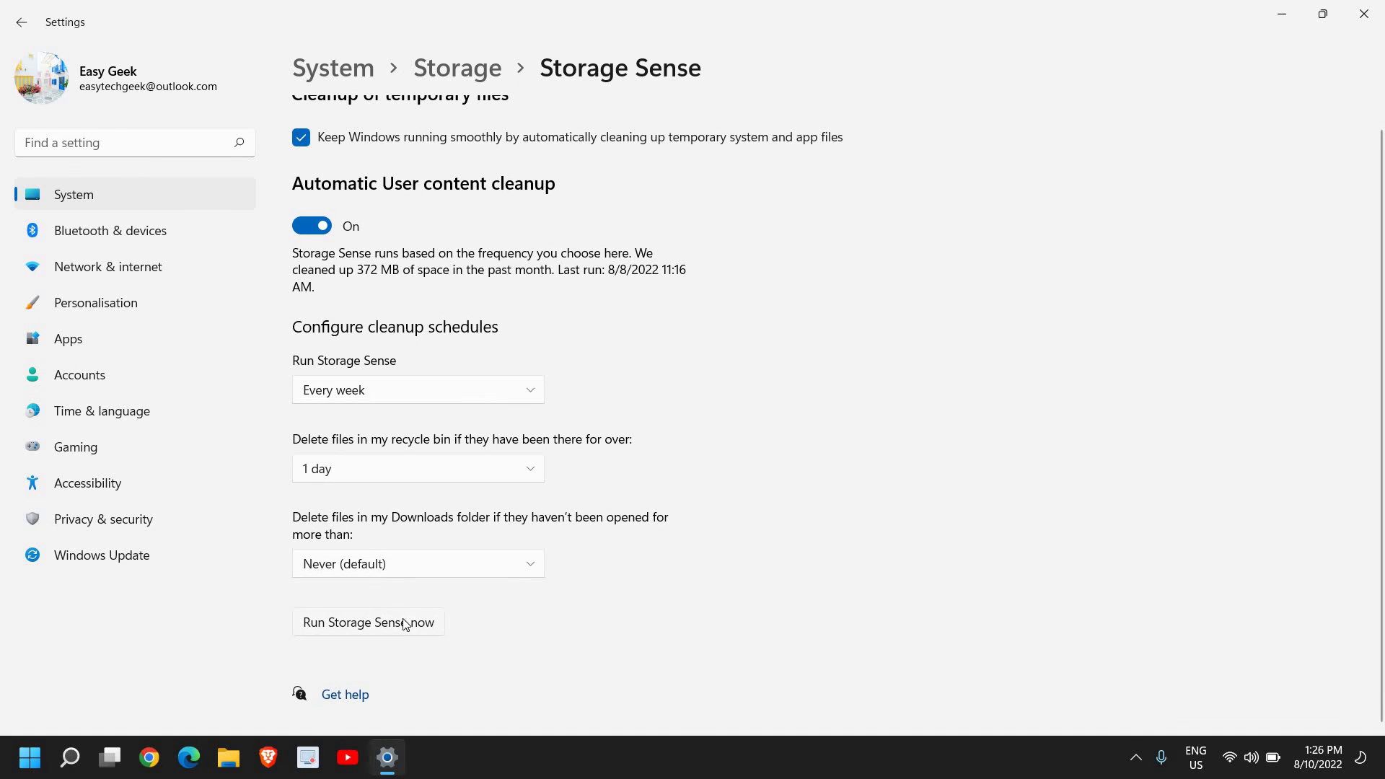
left_click(22, 25)
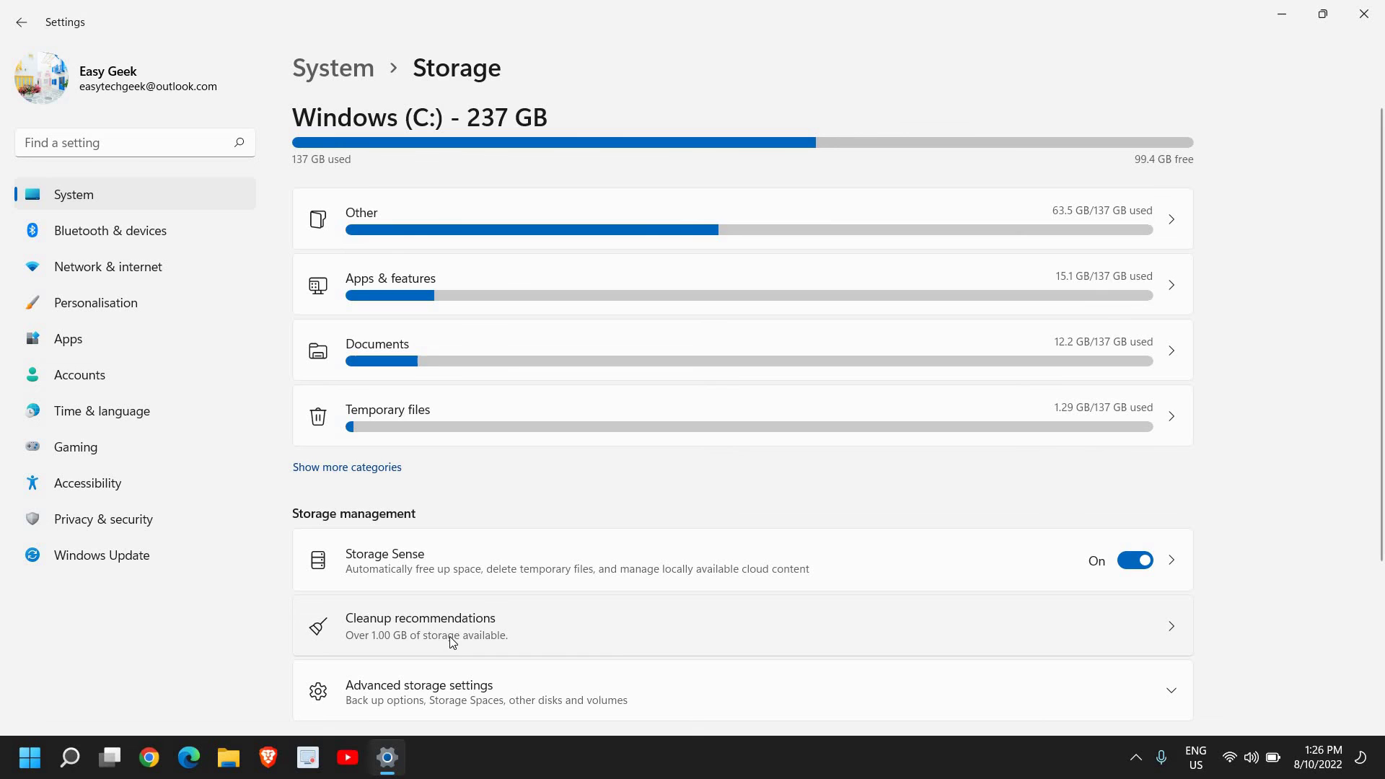
Show Cleanup recommendations with Large or unused files expanded, listing Downloads at 1.19 GB.
left_click(619, 649)
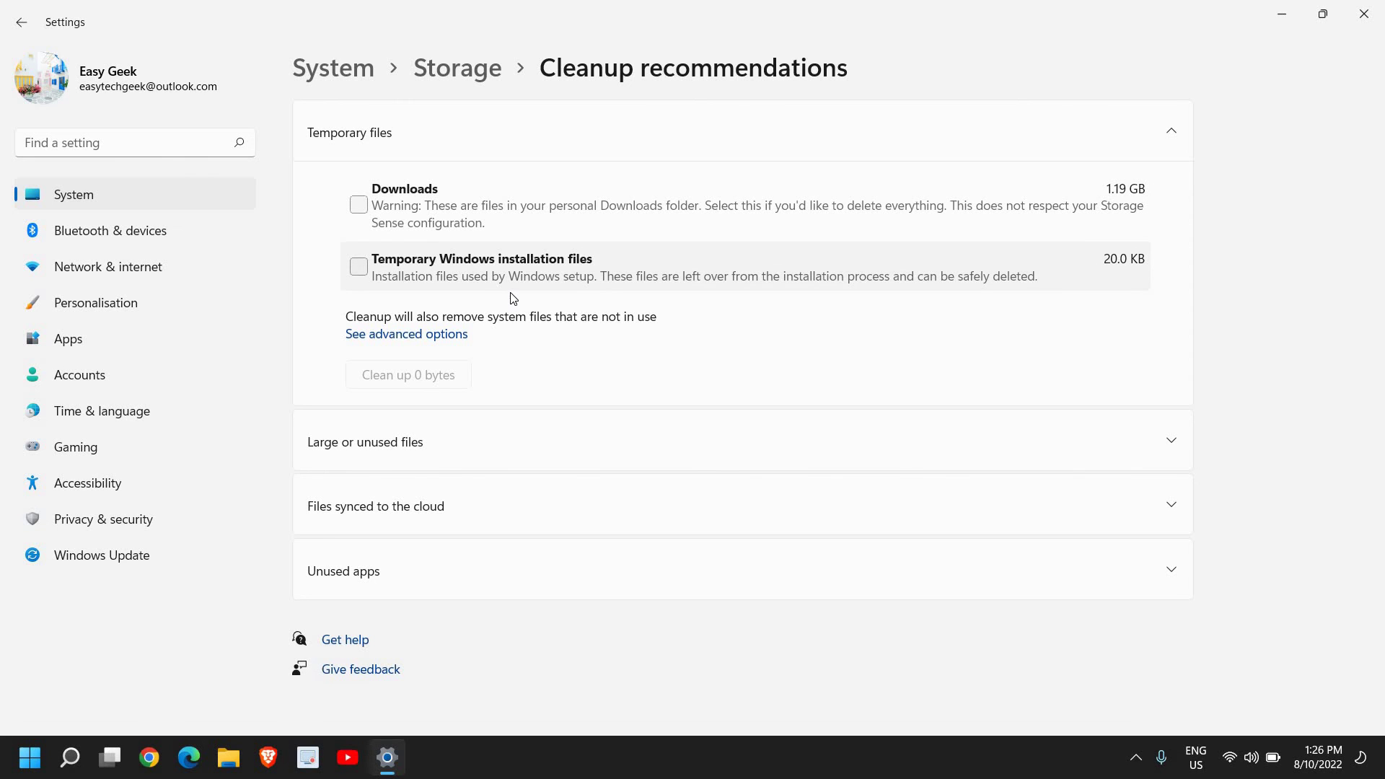
left_click(583, 461)
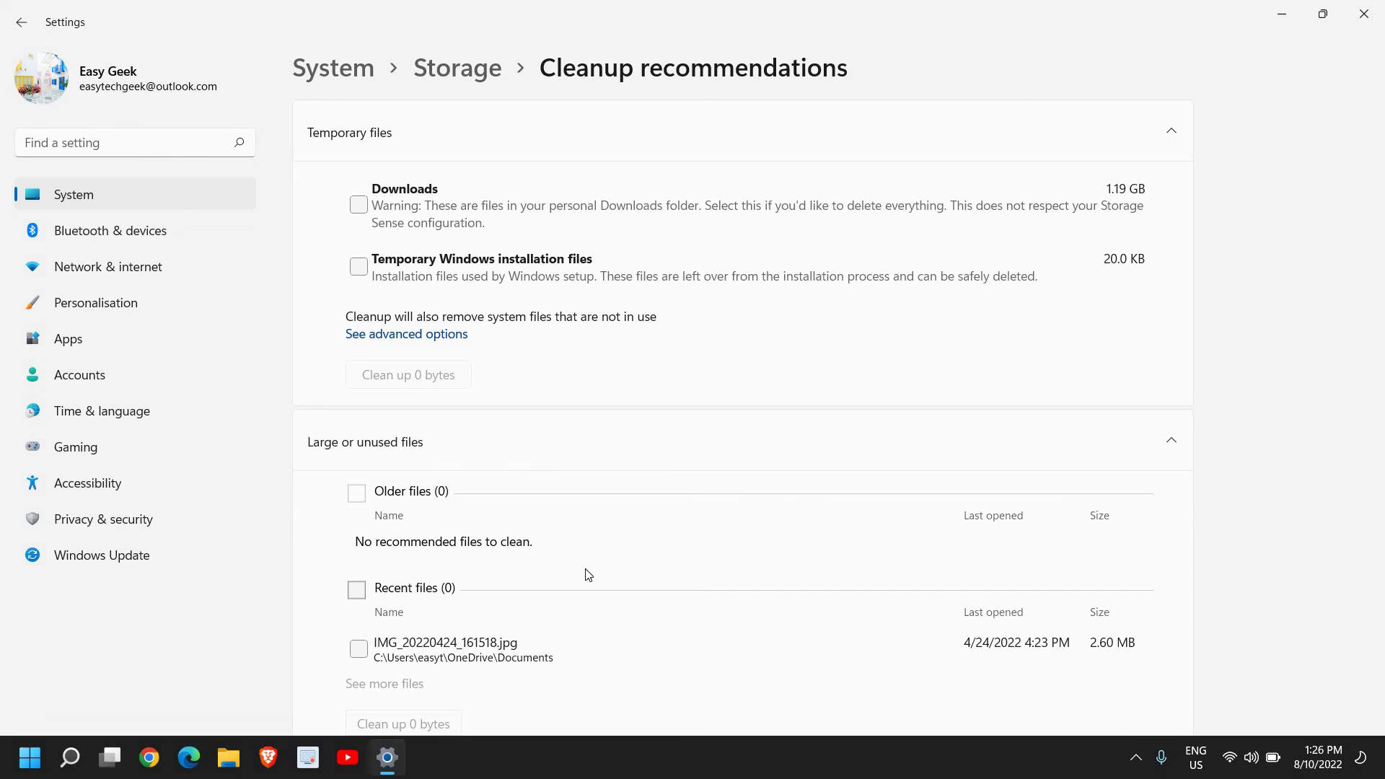
Close Settings and bring up a maximized Task Manager on its Startup tab.
left_click(1370, 18)
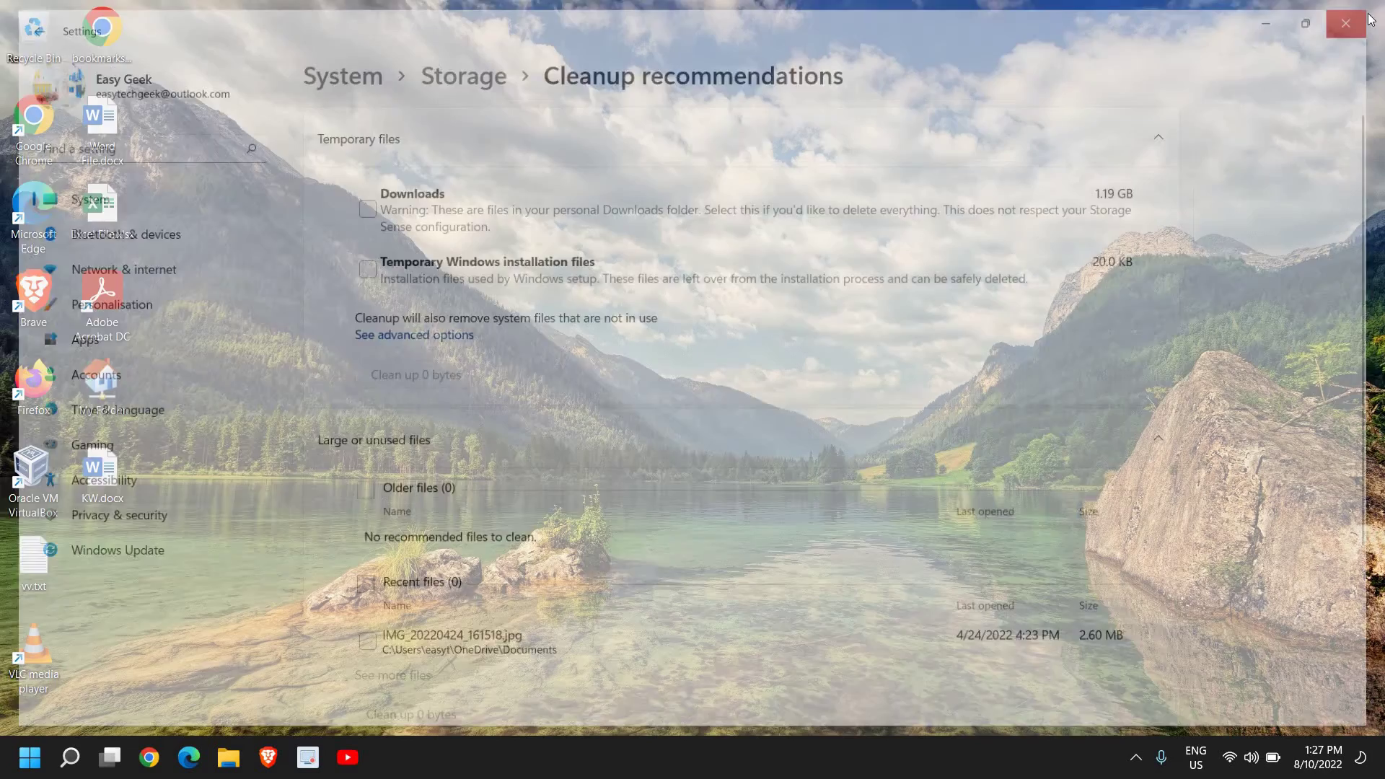
right_click(37, 742)
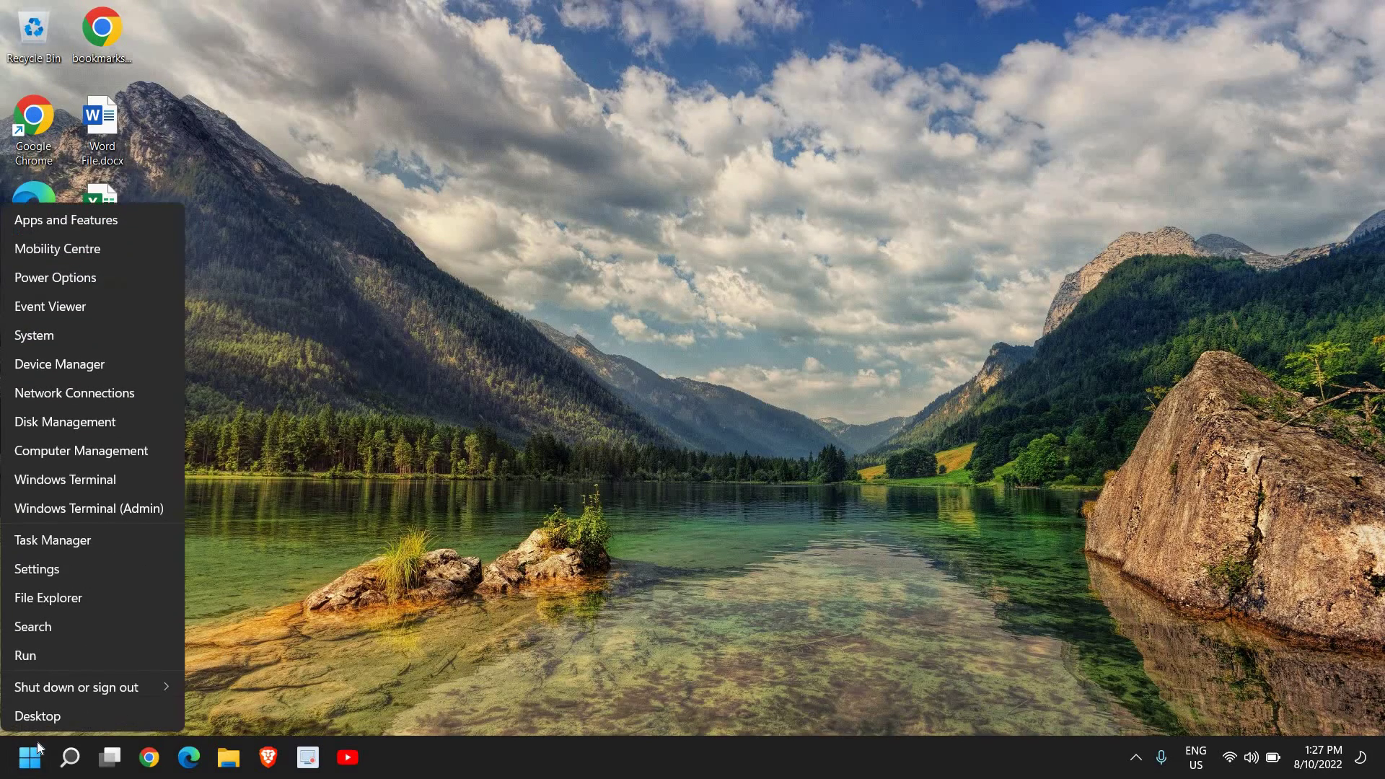
left_click(76, 543)
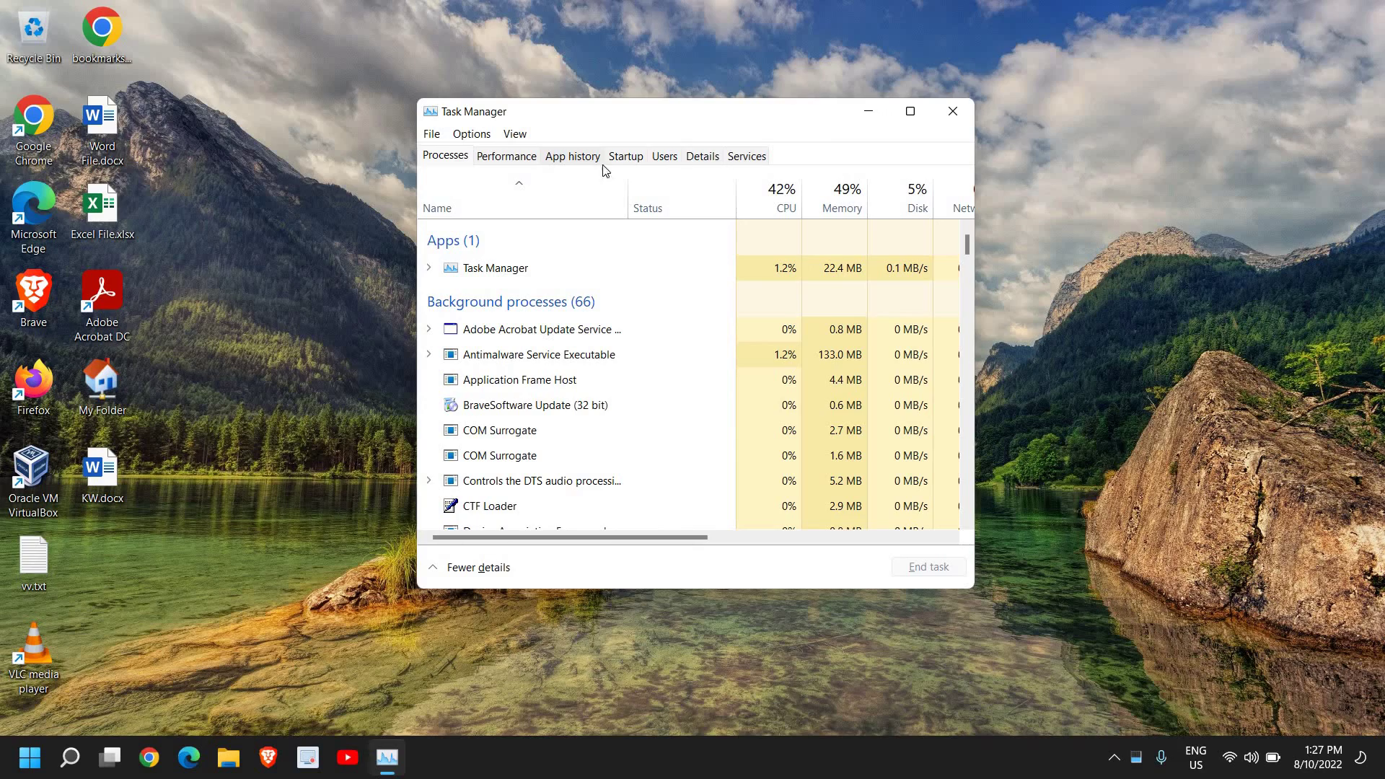
left_click(626, 158)
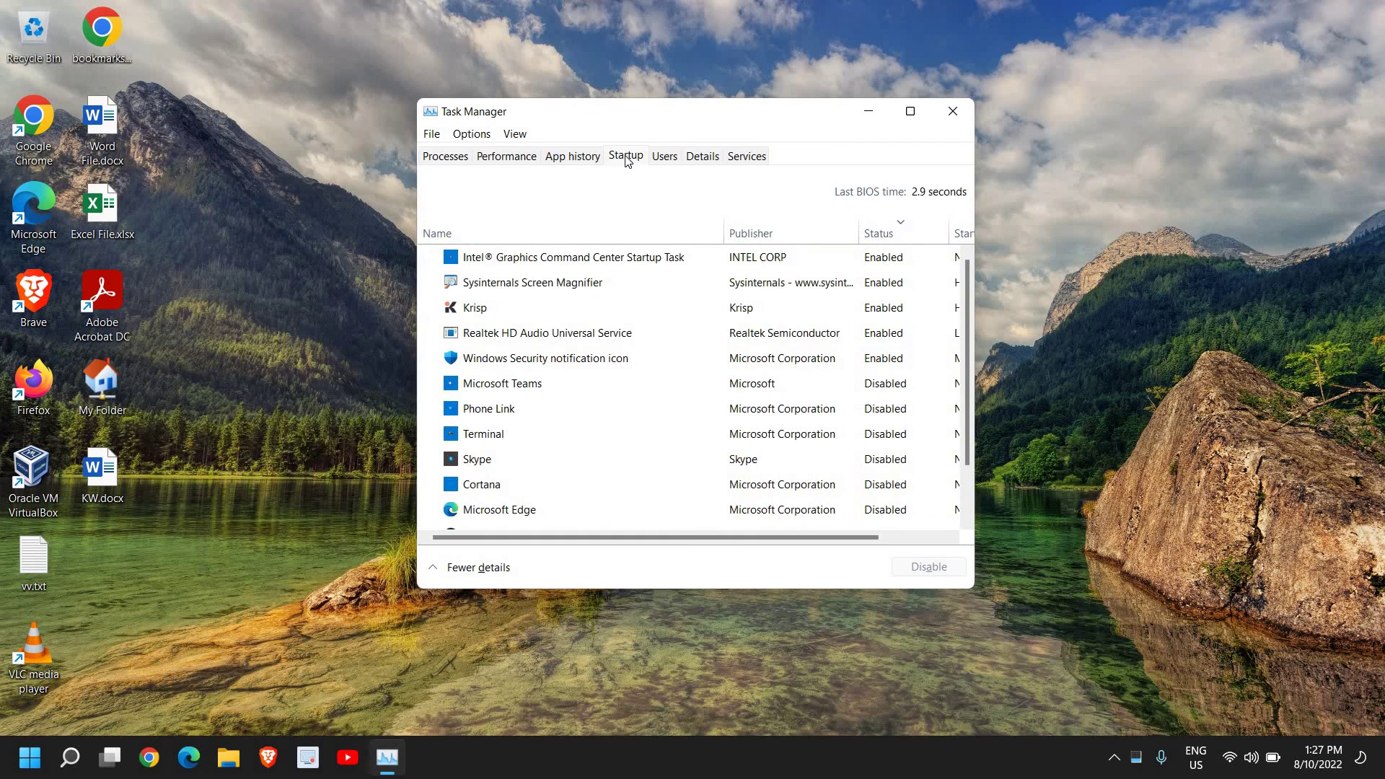
left_click(912, 116)
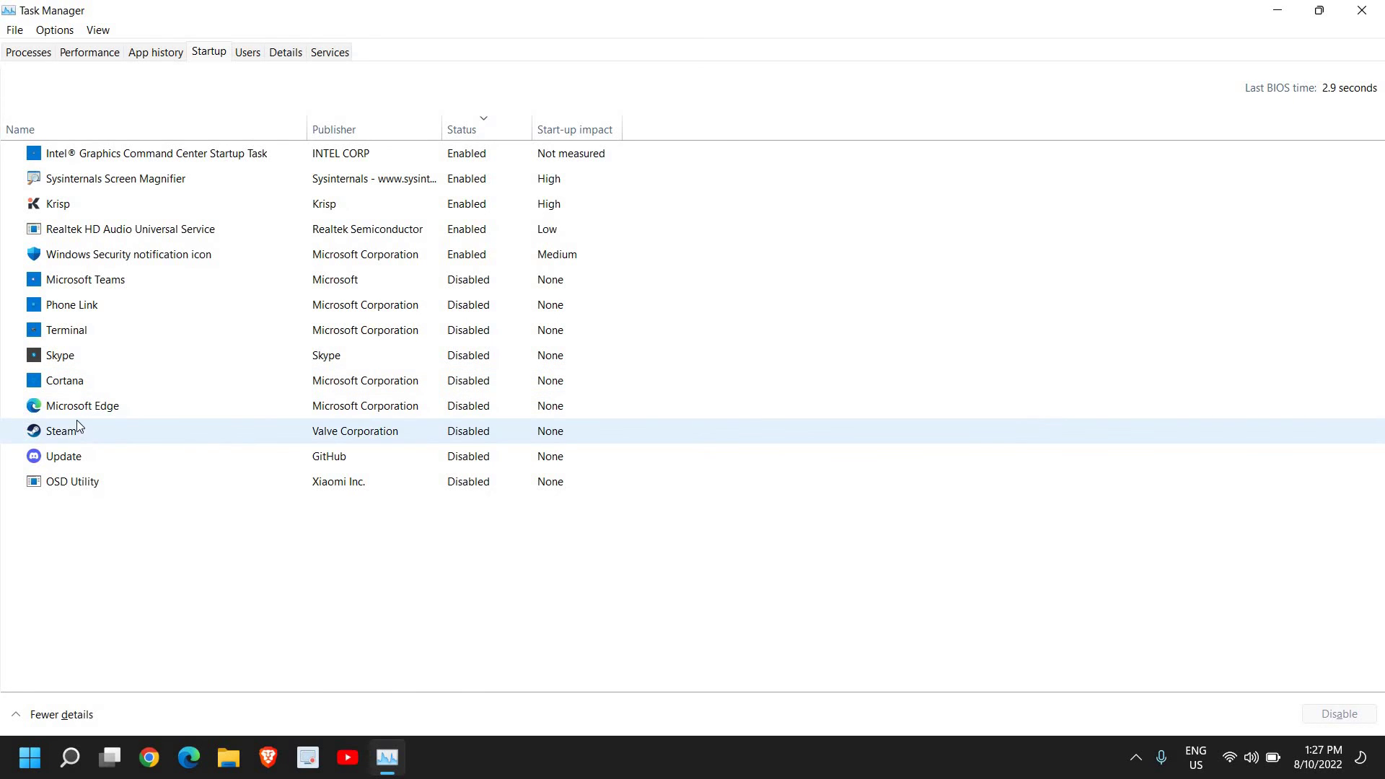
Leave the Microsoft Teams startup entry disabled and close Task Manager.
right_click(58, 284)
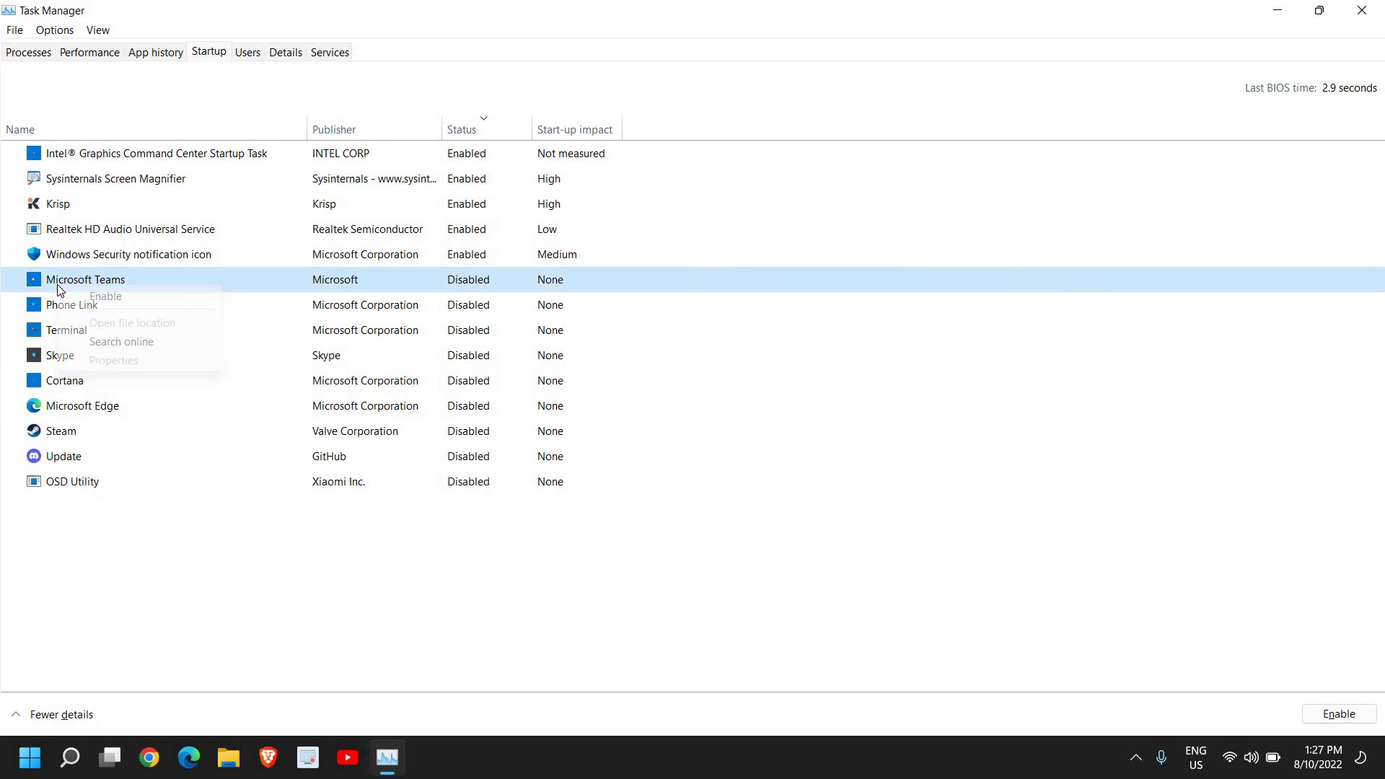
right_click(379, 281)
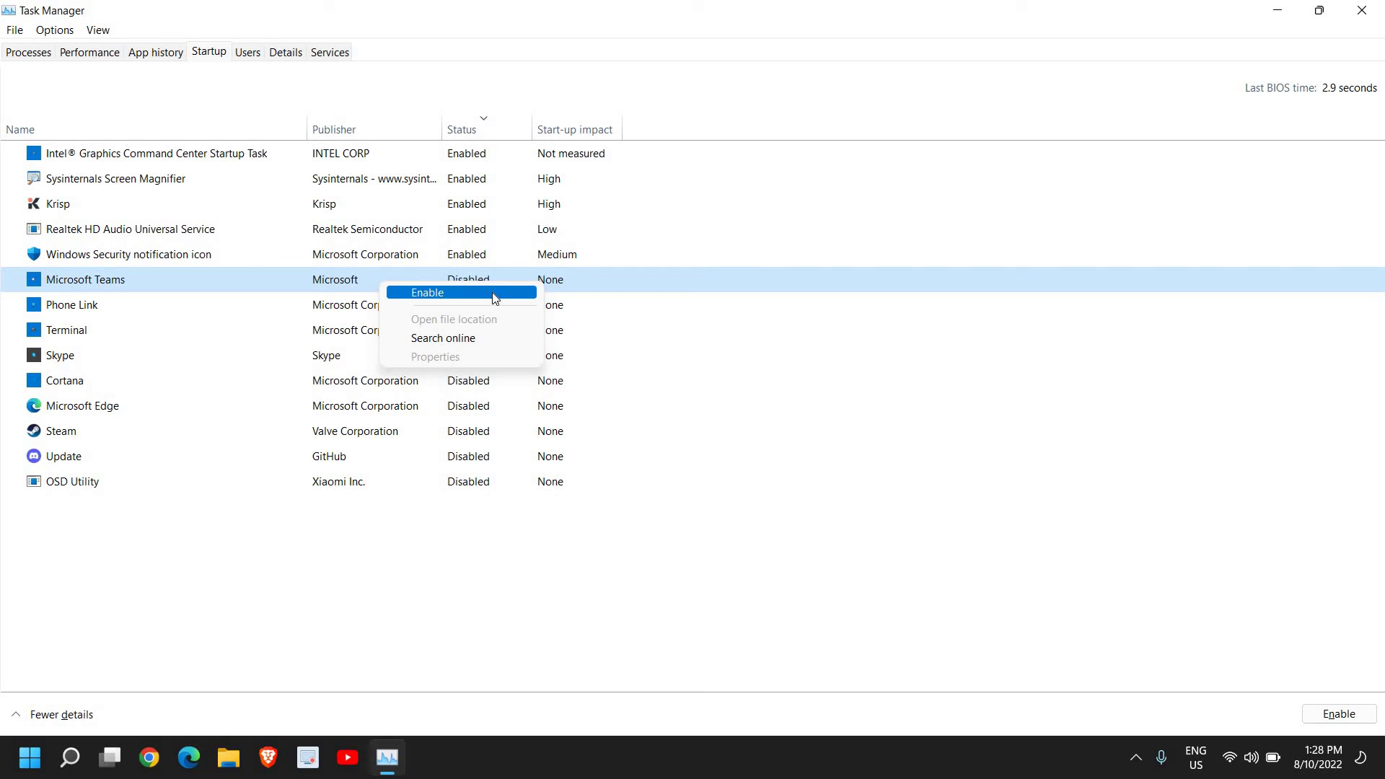
left_click(102, 323)
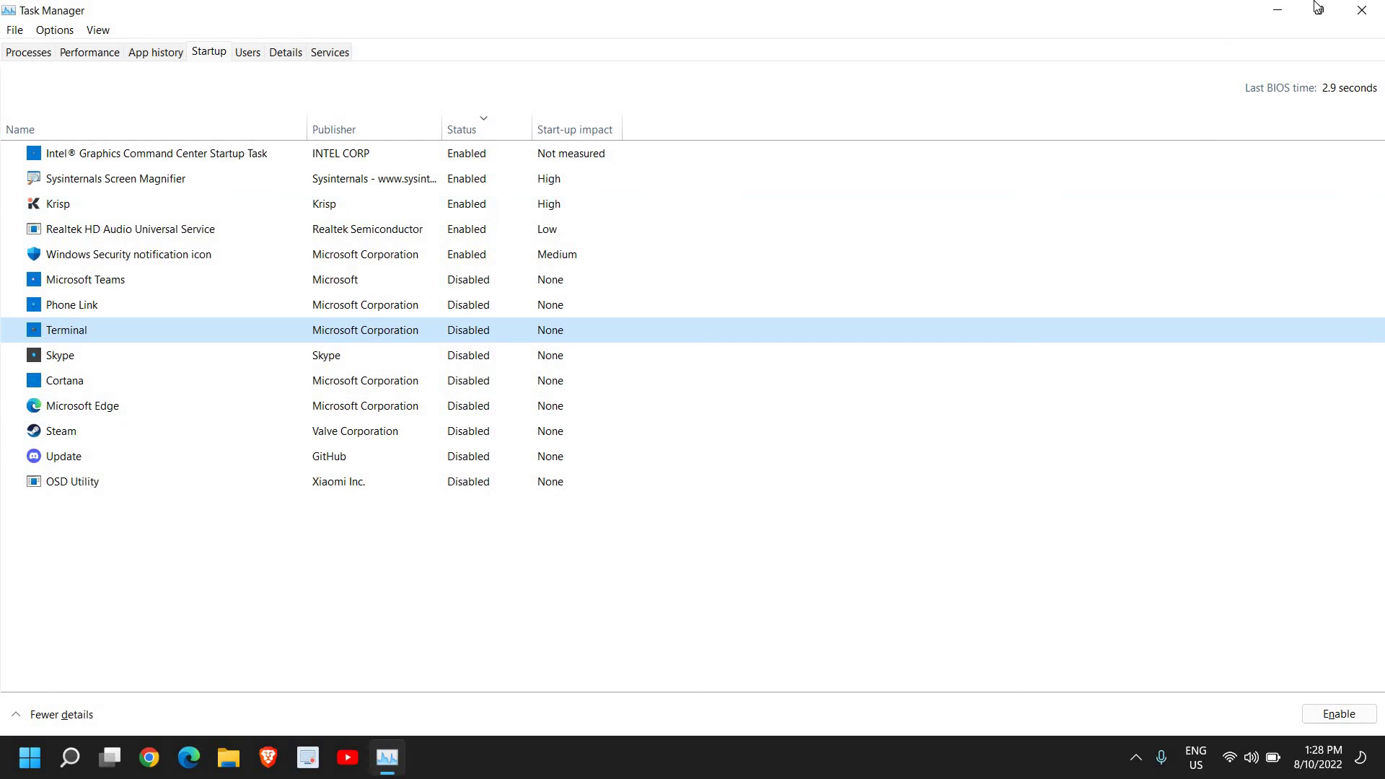
left_click(1360, 12)
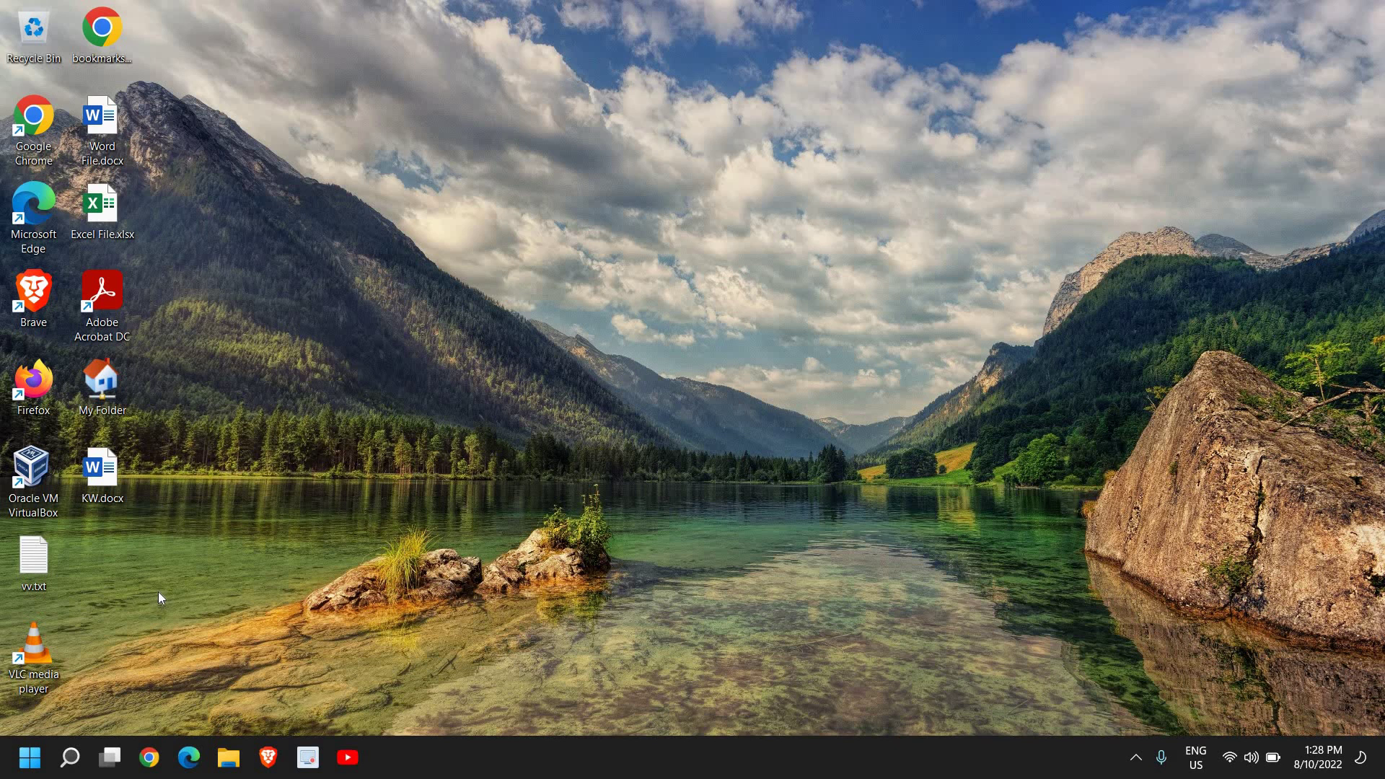
Launch Chrome and go to its Reset and clean up settings.
left_click(147, 759)
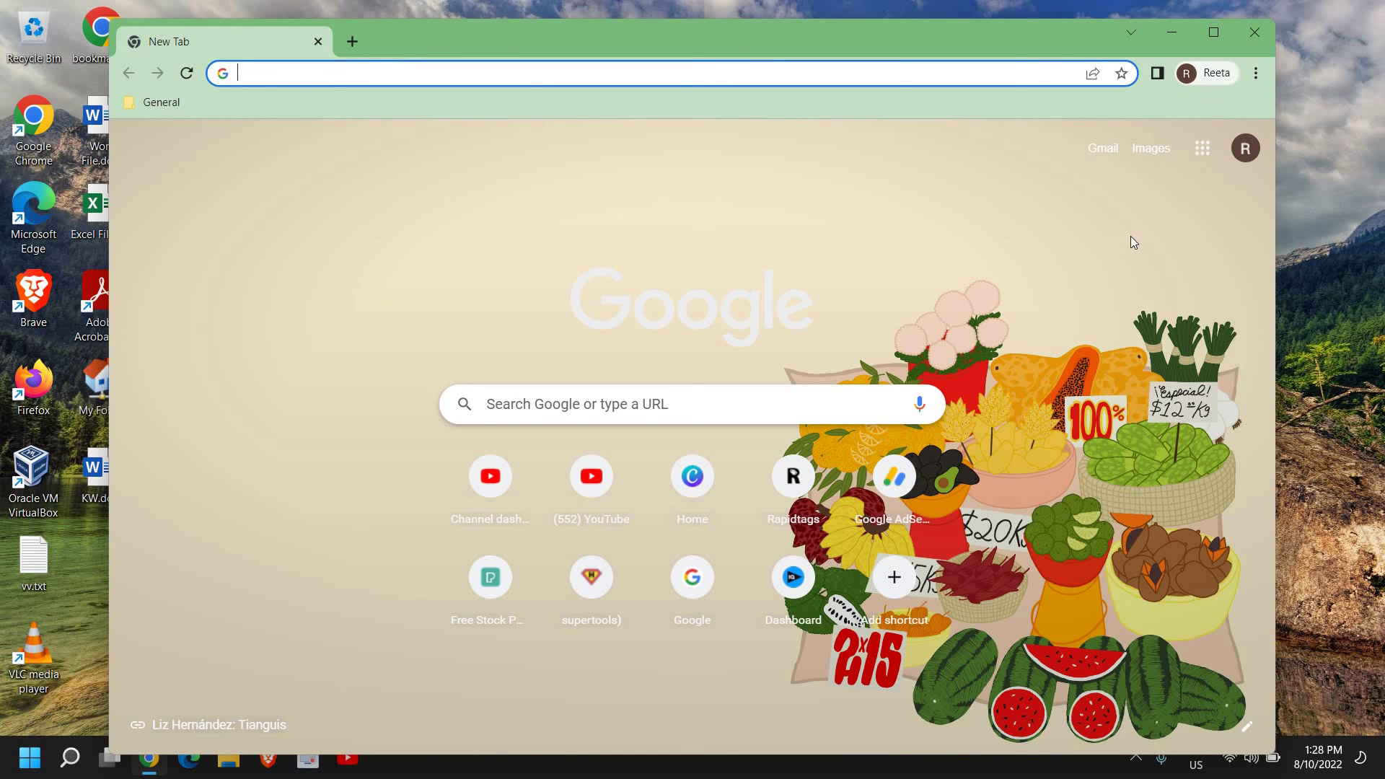
left_click(1255, 74)
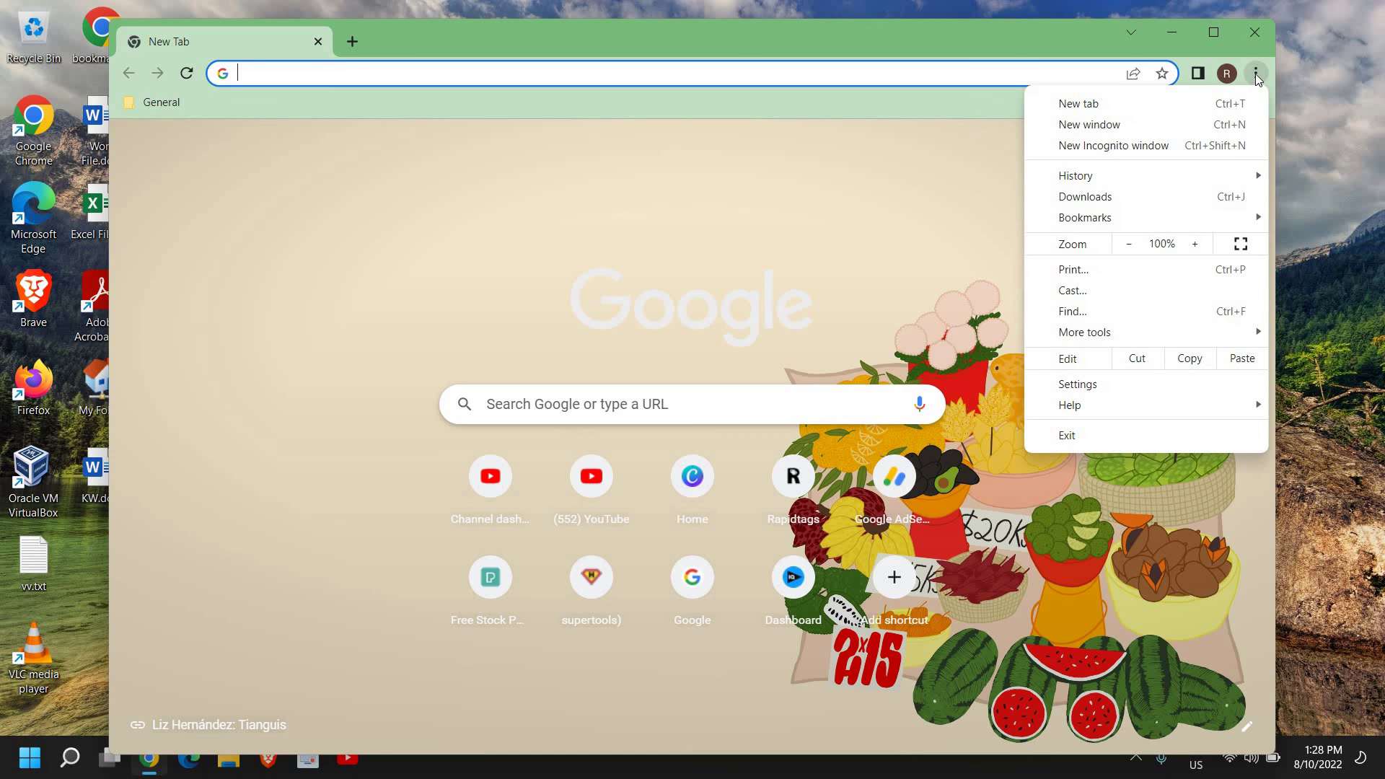
left_click(1114, 383)
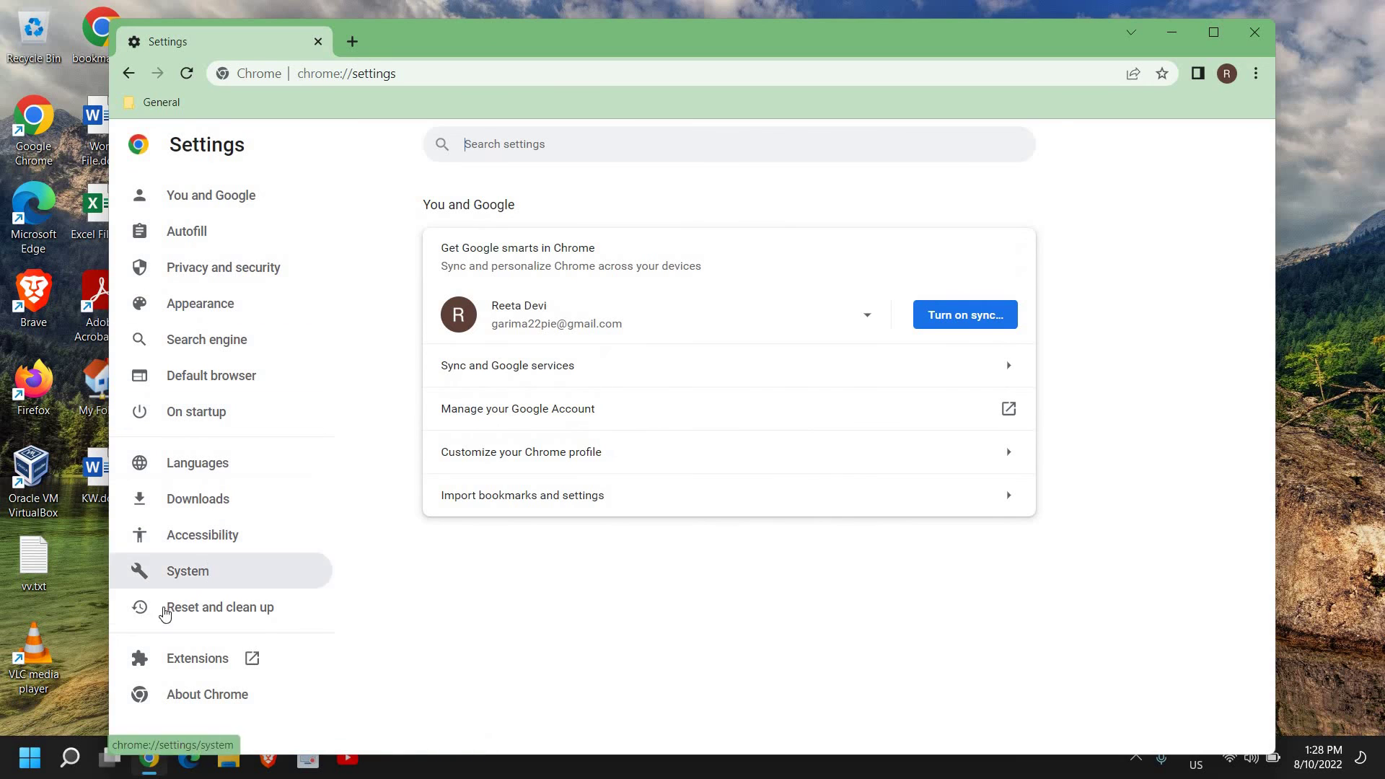
left_click(192, 619)
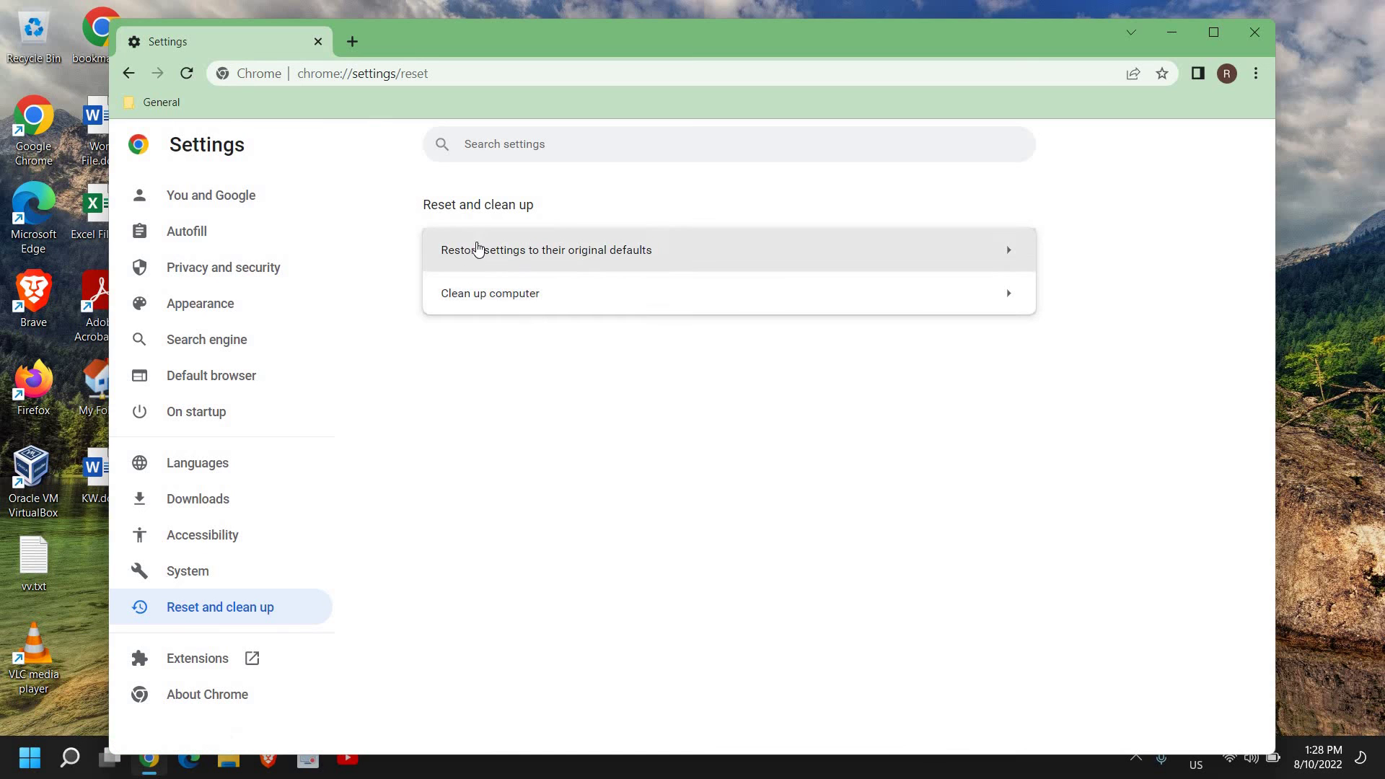
Cancel the restore-settings-to-defaults prompt without resetting, then close Chrome.
left_click(563, 254)
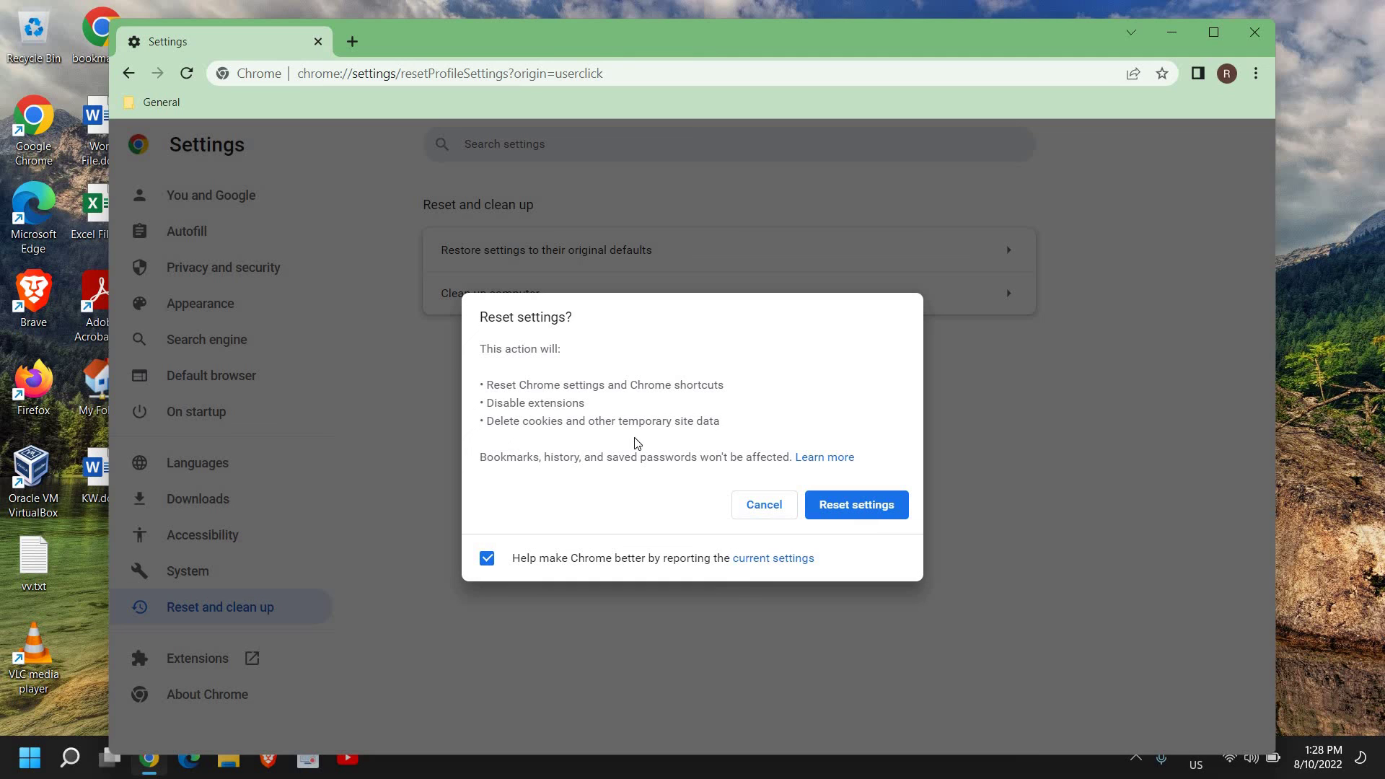
left_click(757, 513)
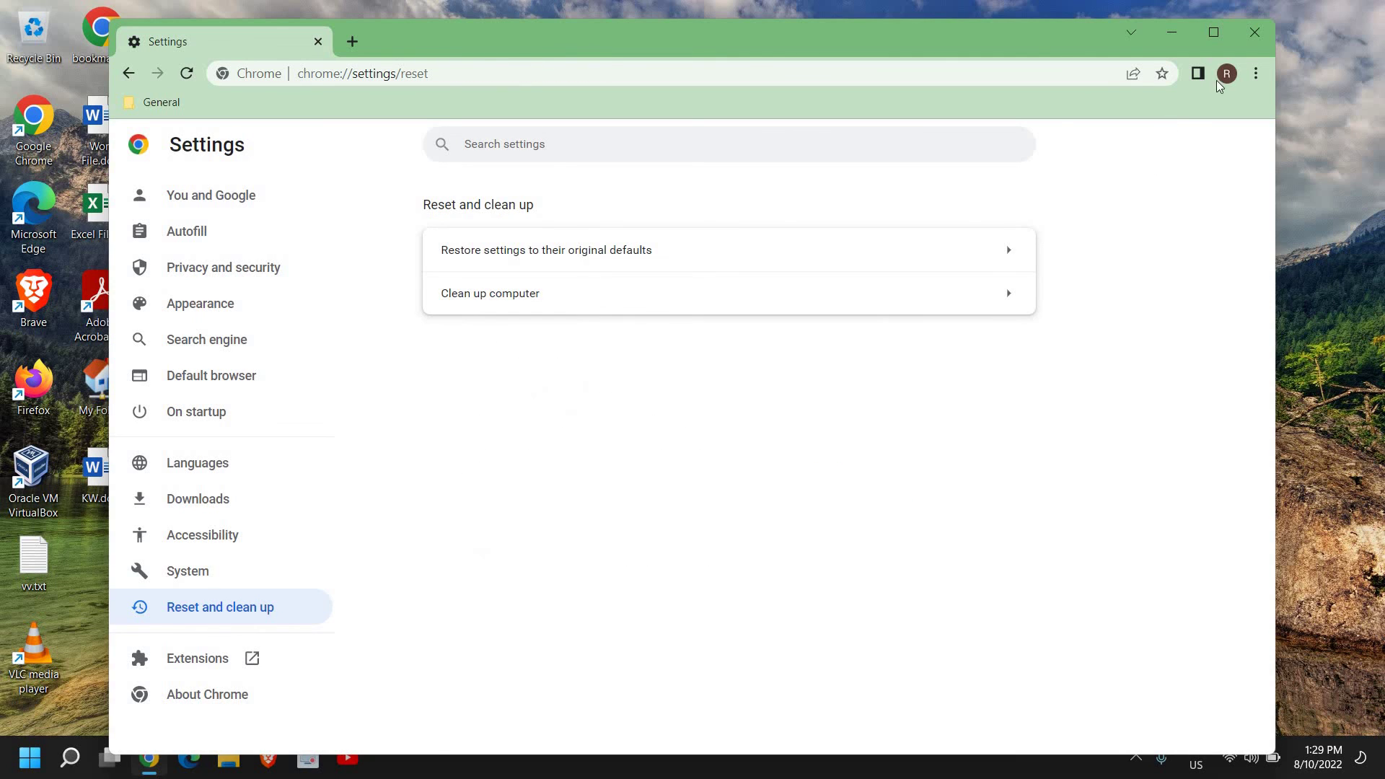
left_click(1257, 37)
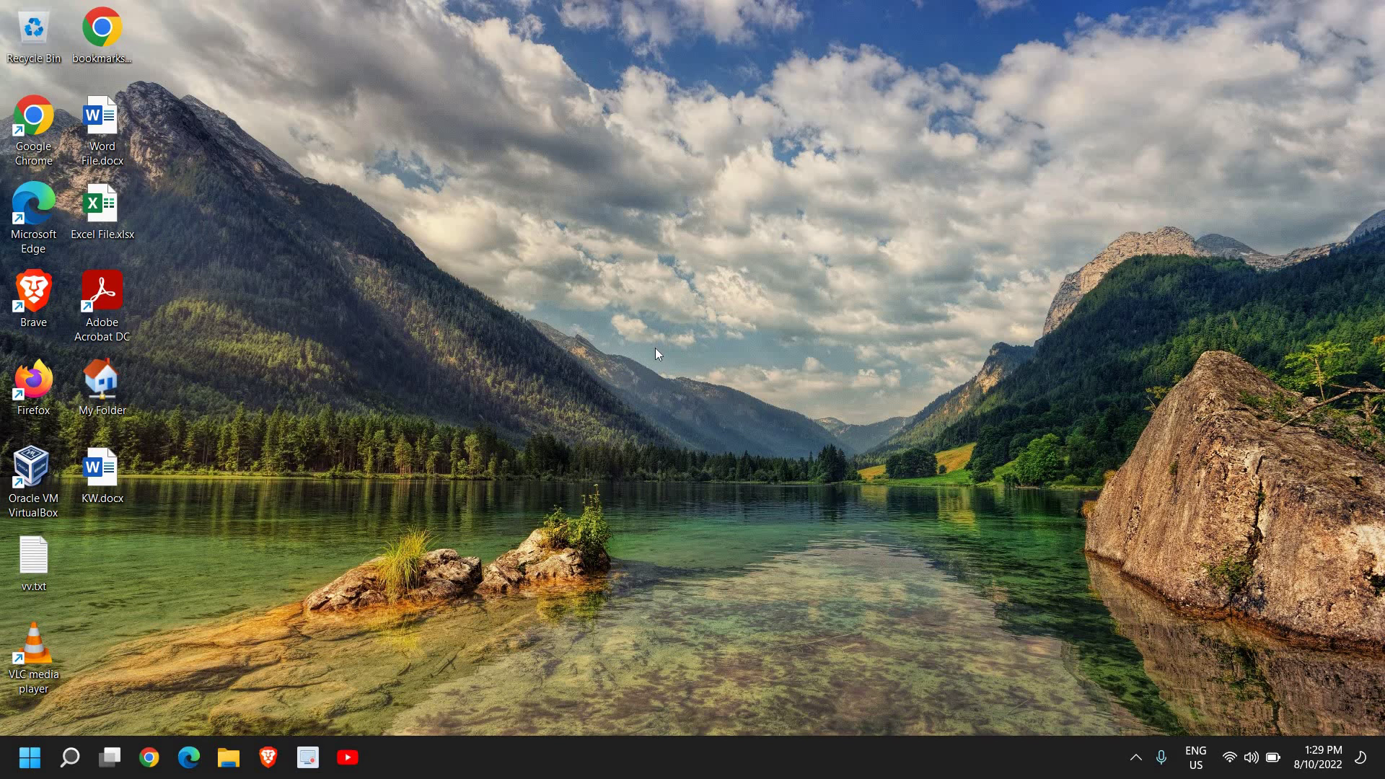
Launch Edge maximized and go to its Reset settings page.
left_click(189, 759)
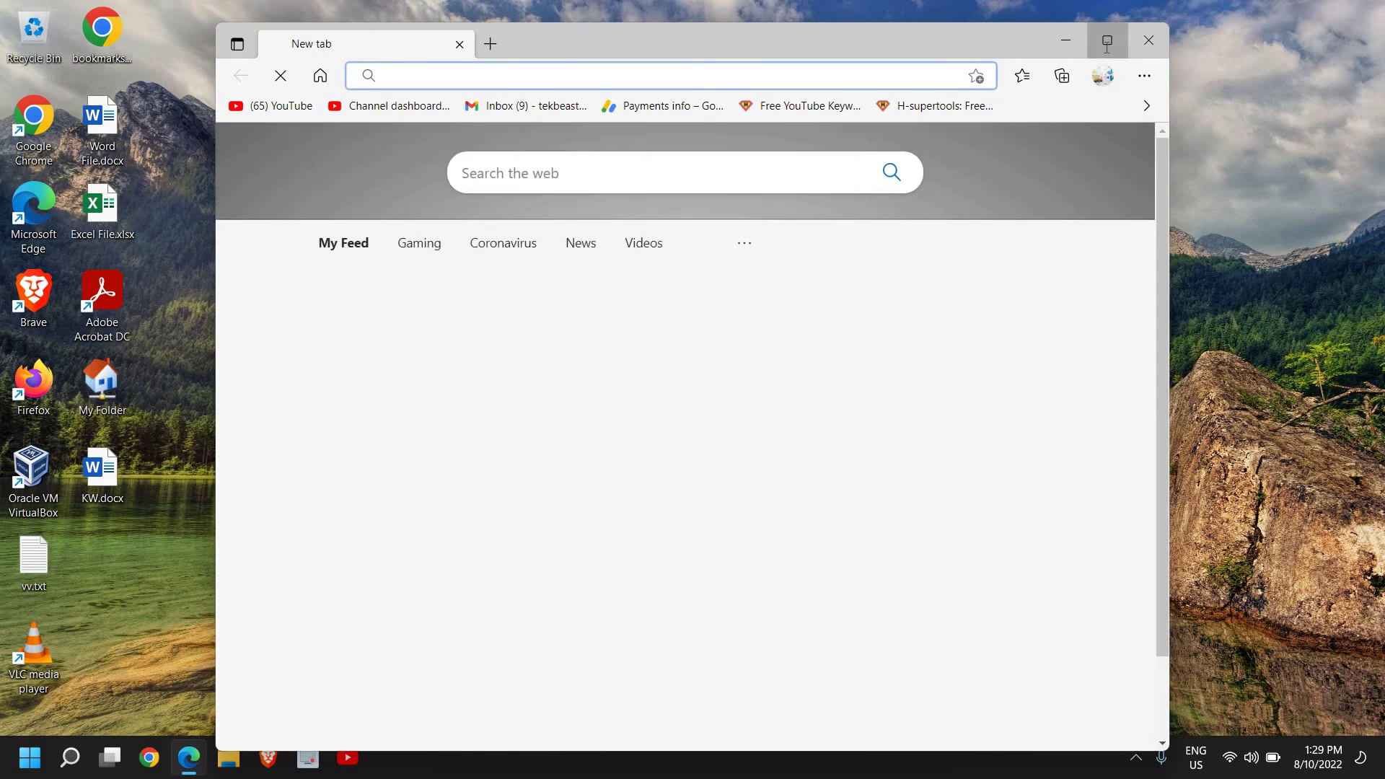
left_click(1104, 37)
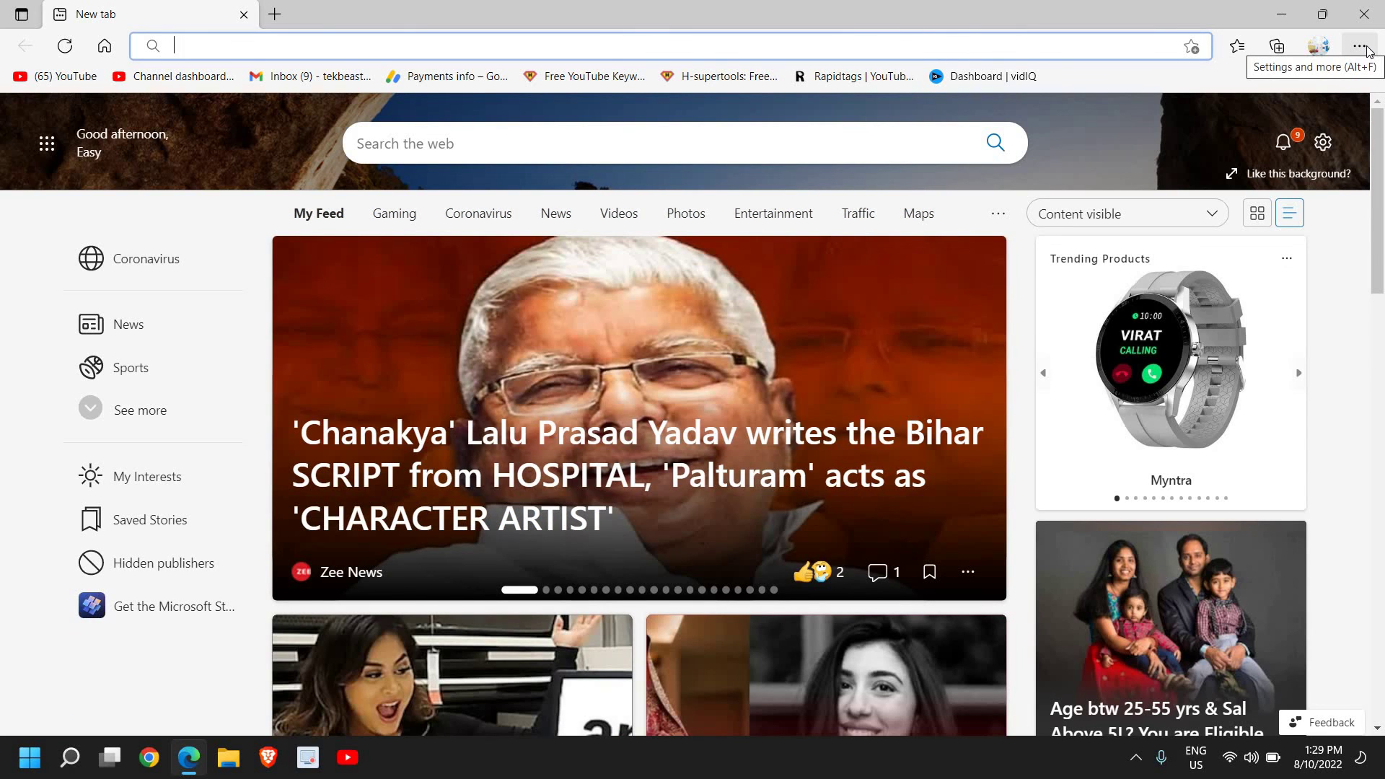
left_click(1365, 48)
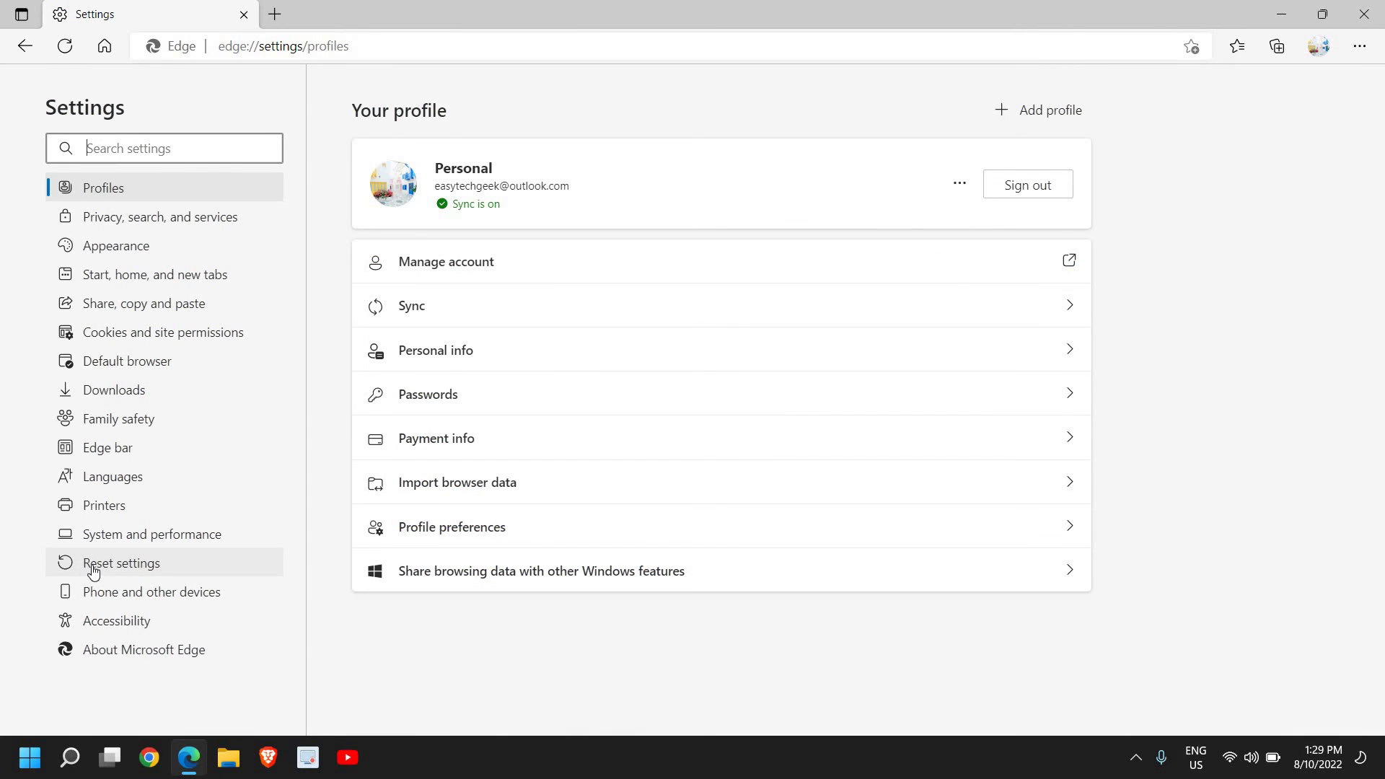
left_click(92, 570)
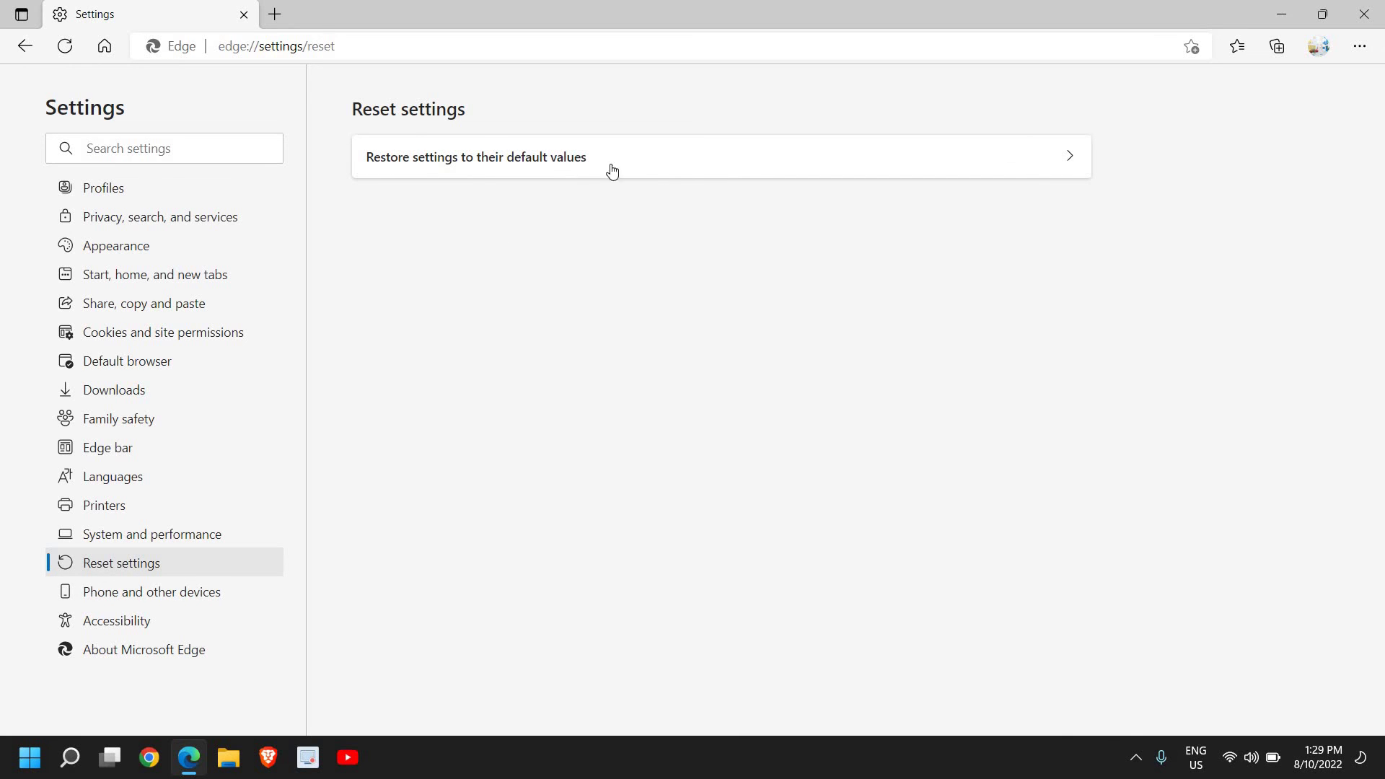
Dismiss the restore-defaults prompt unapplied, close Edge, and bring up the Win+X quick-link menu.
left_click(650, 171)
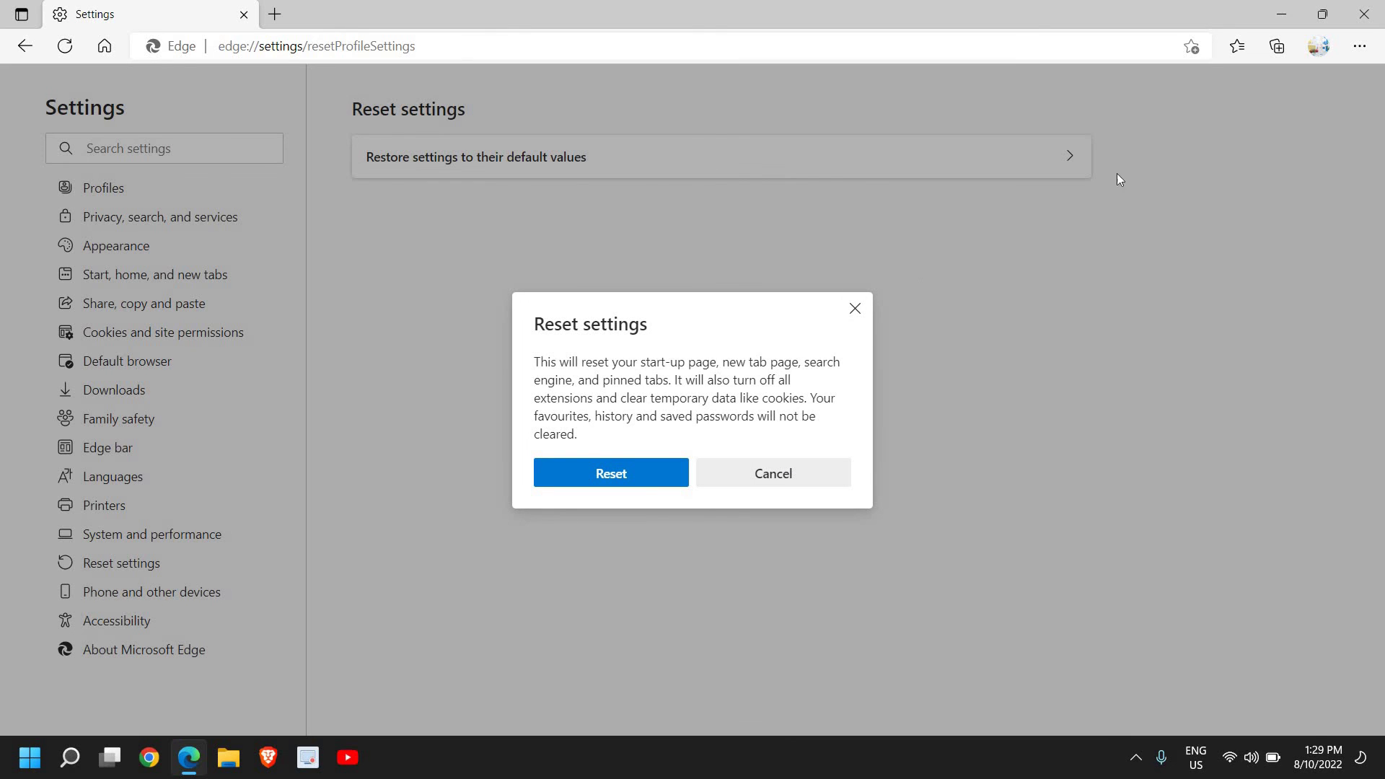
left_click(856, 310)
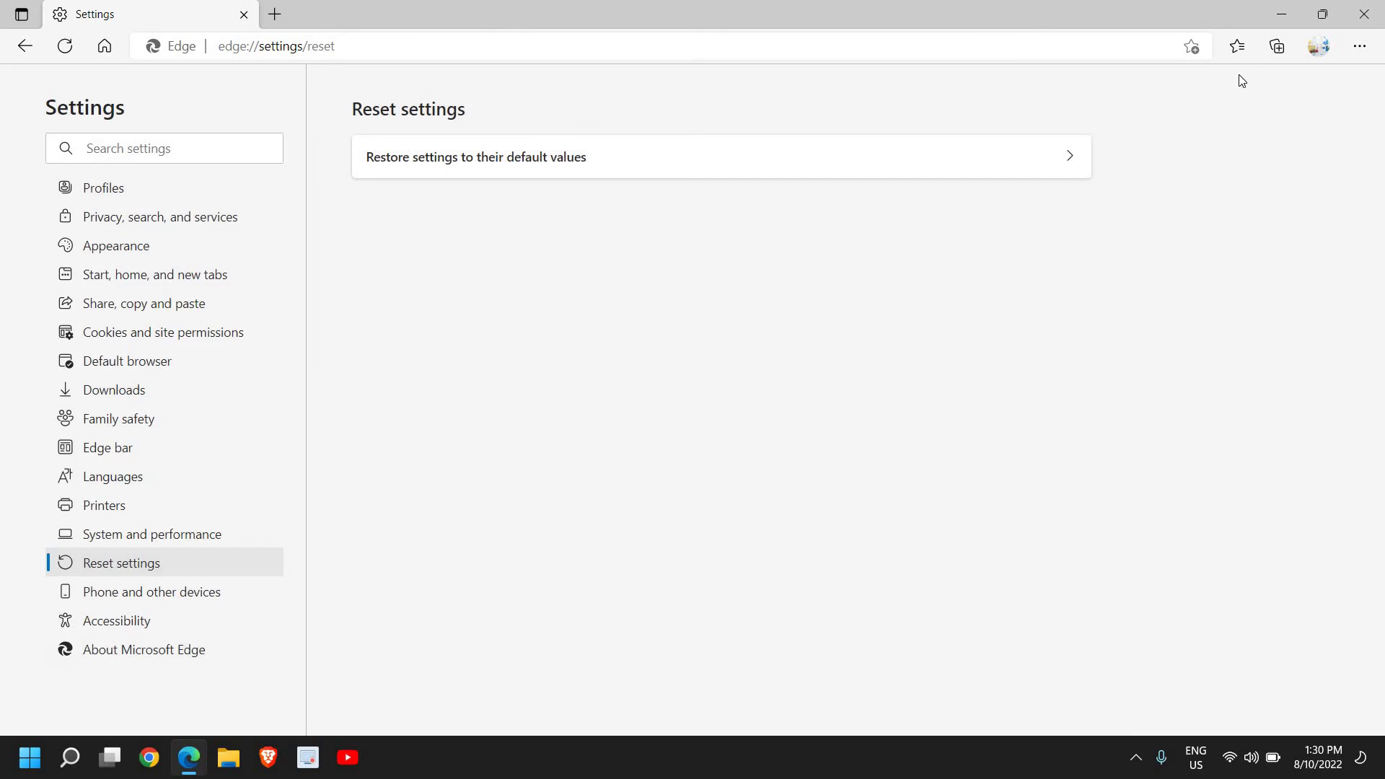
left_click(1366, 16)
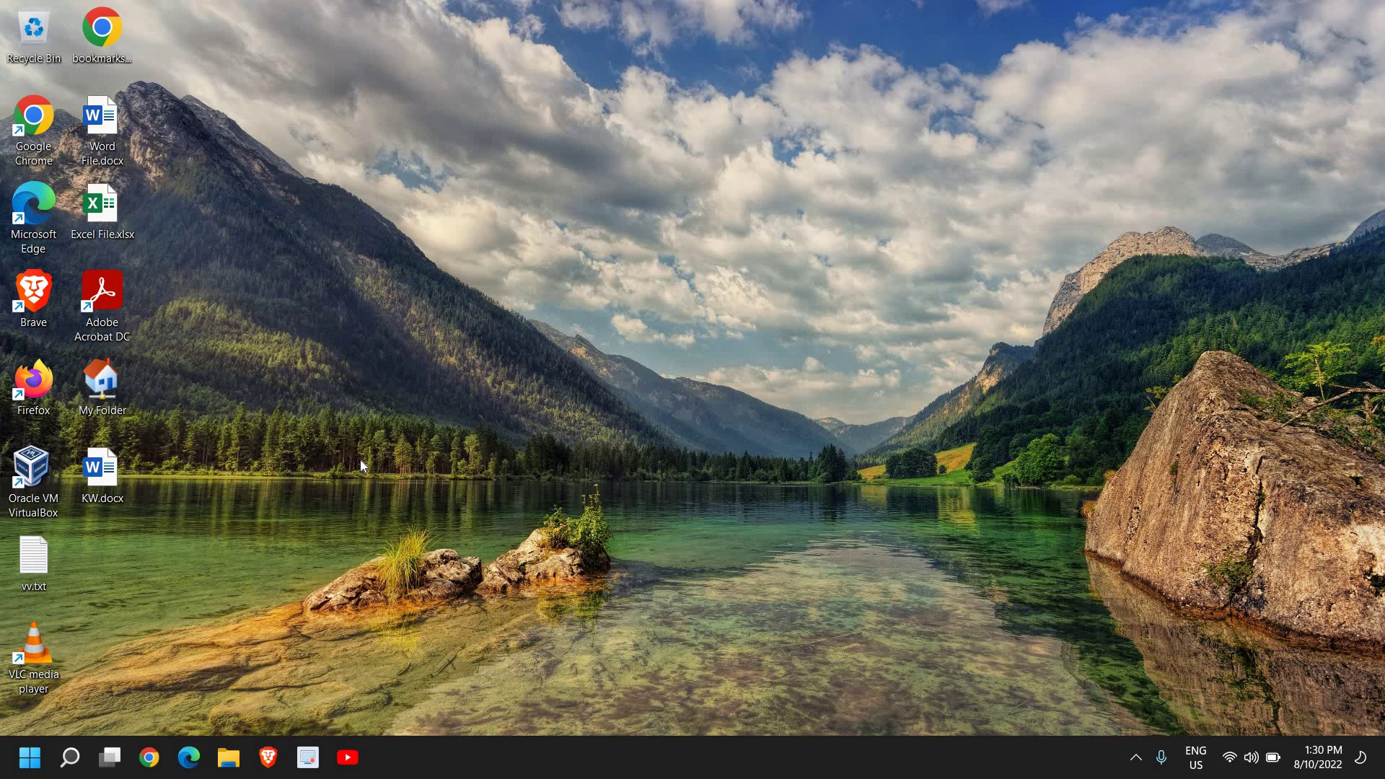
right_click(26, 759)
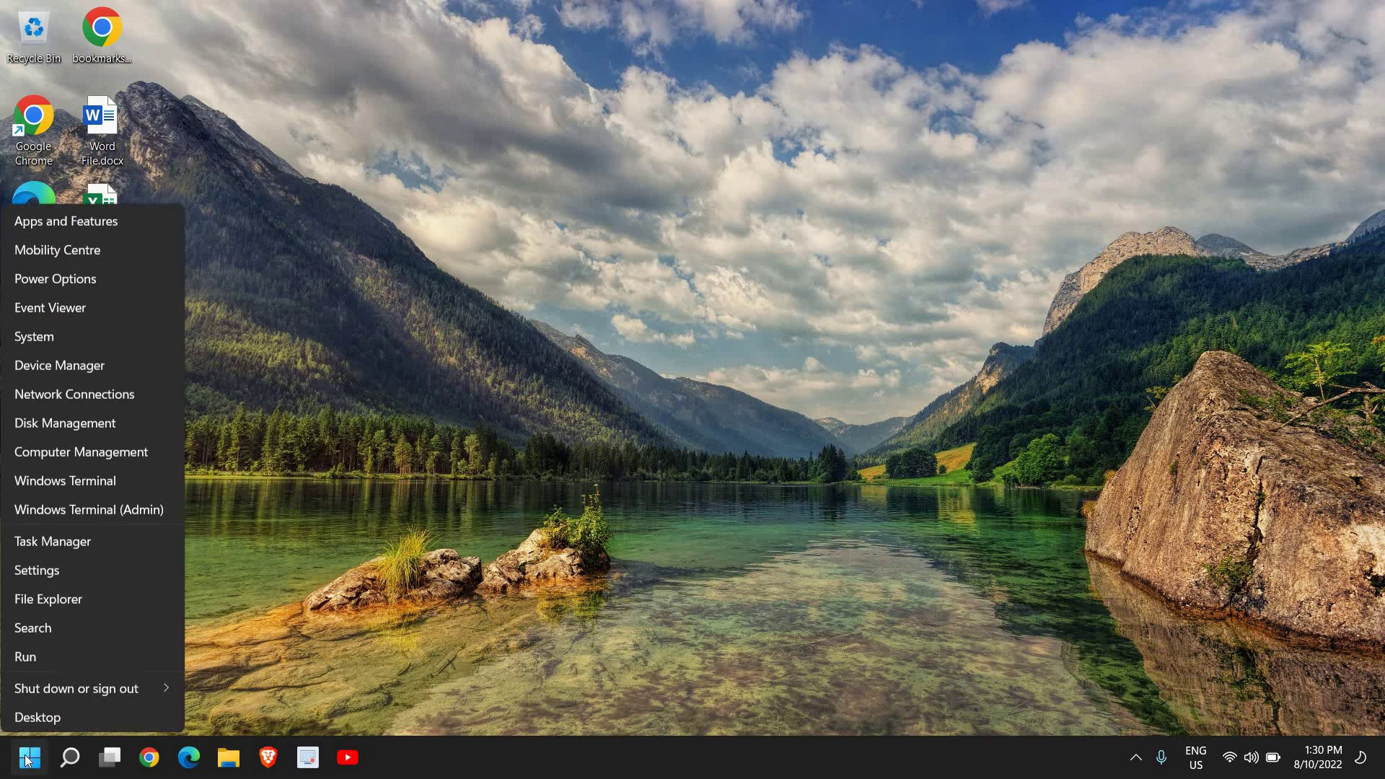
left_click(33, 658)
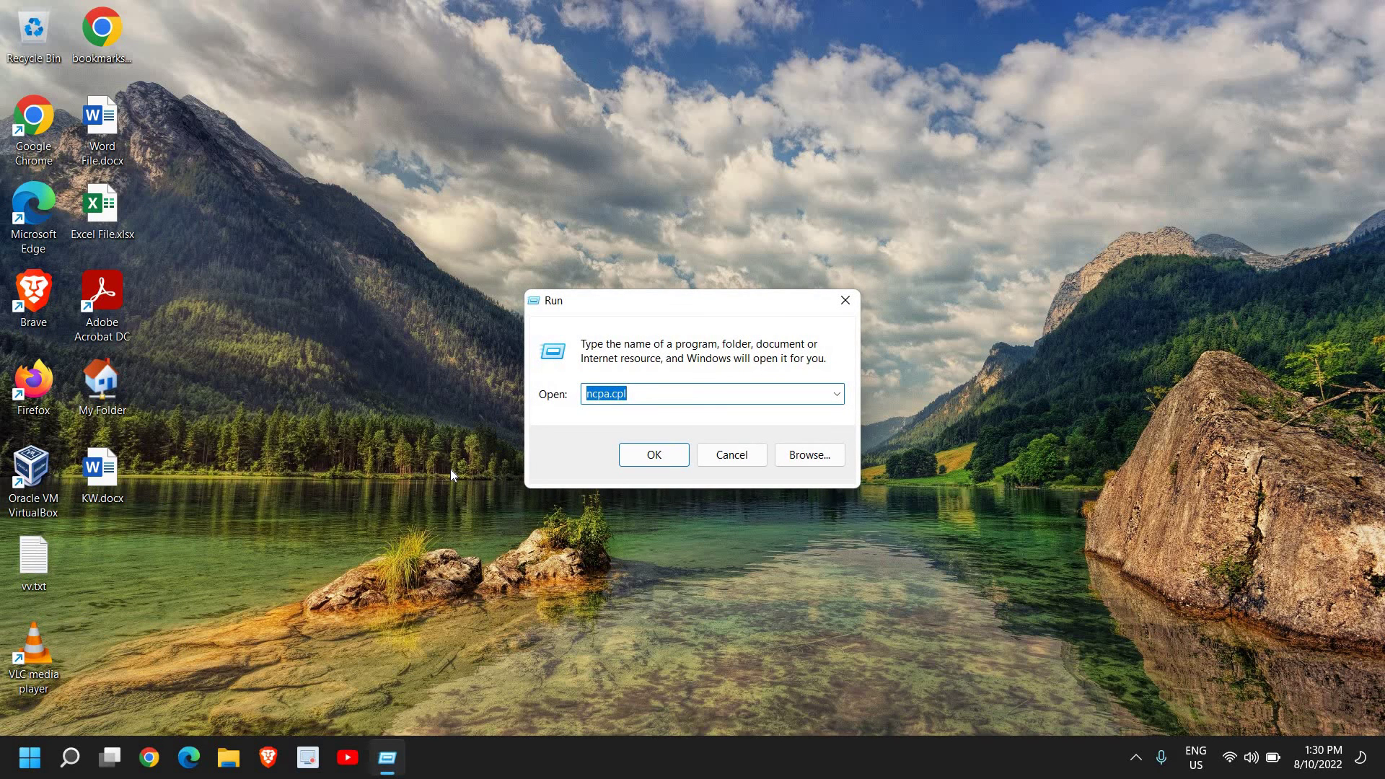
type("app")
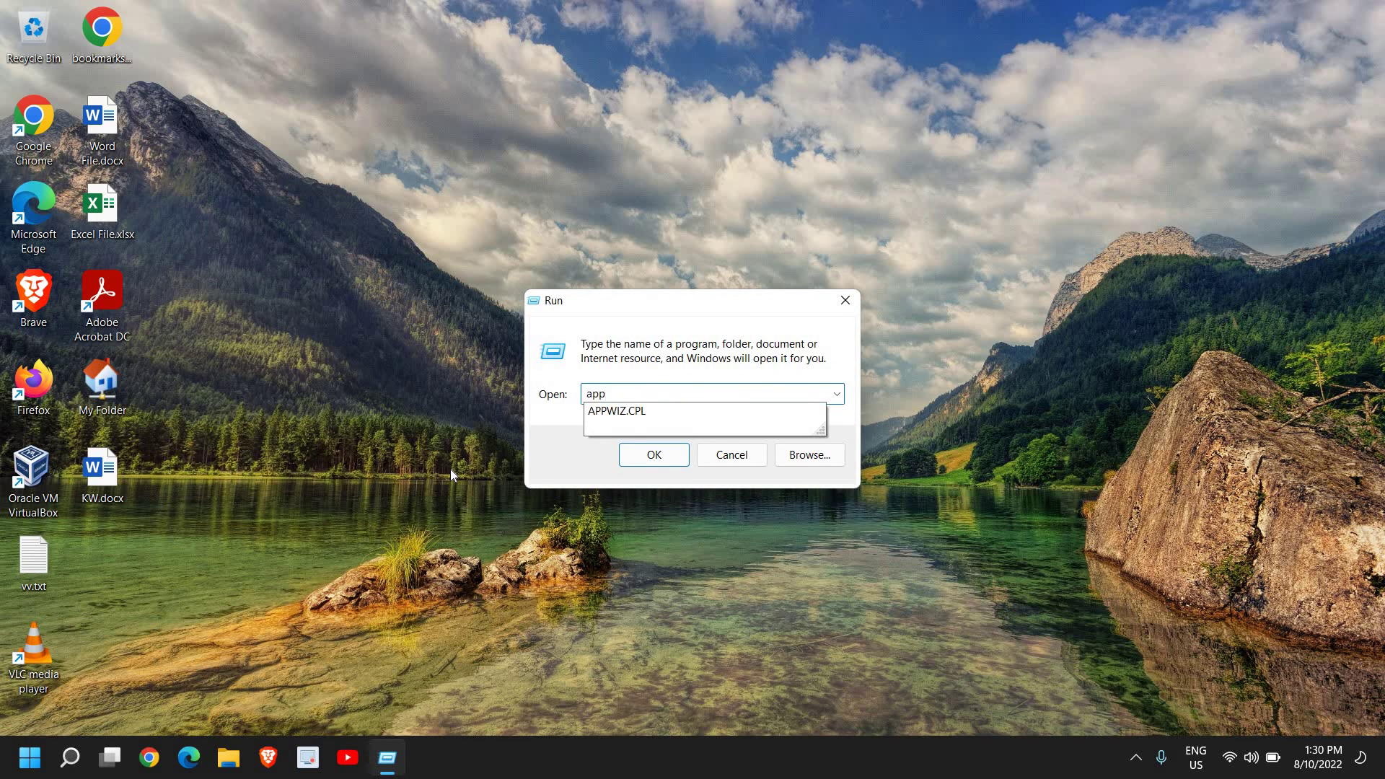
key("Down")
key("Return")
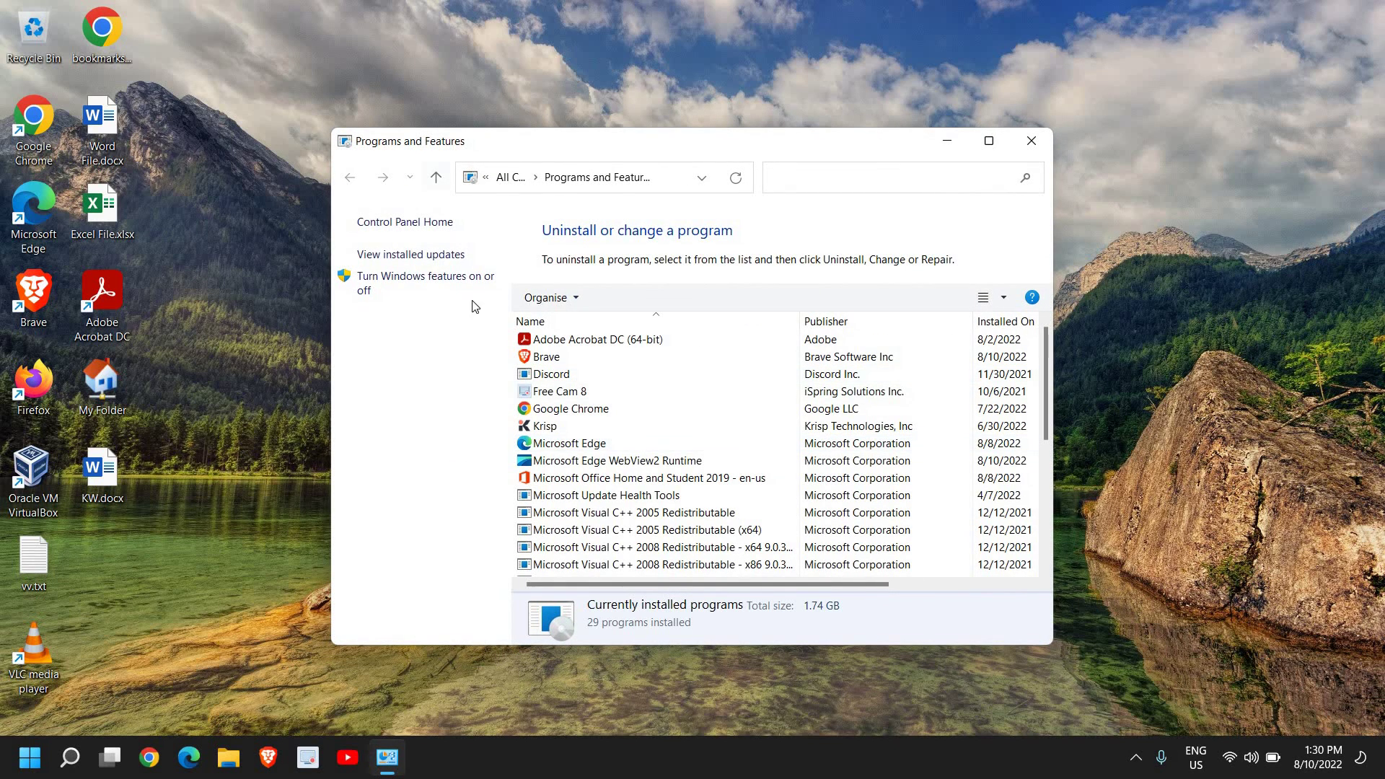
left_click(989, 141)
left_click(237, 206)
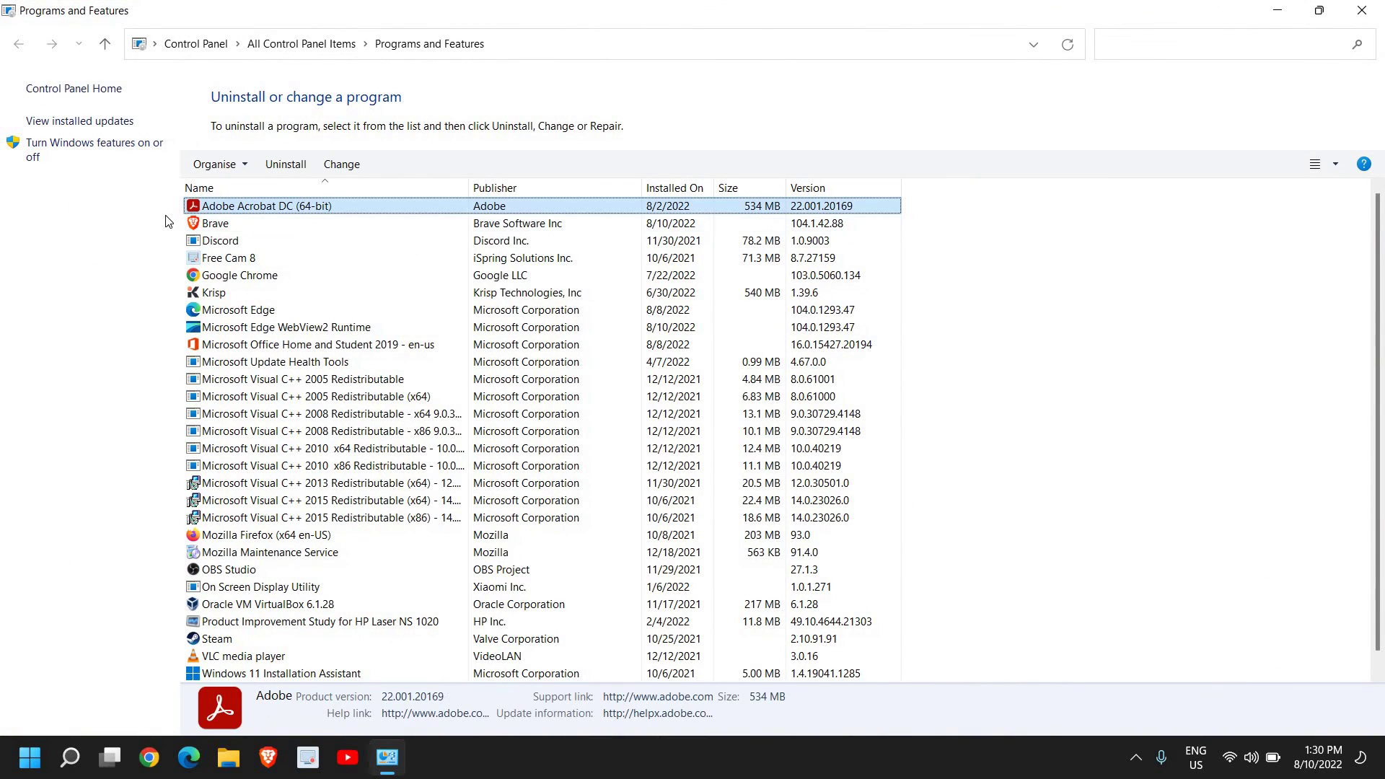
left_click(258, 241)
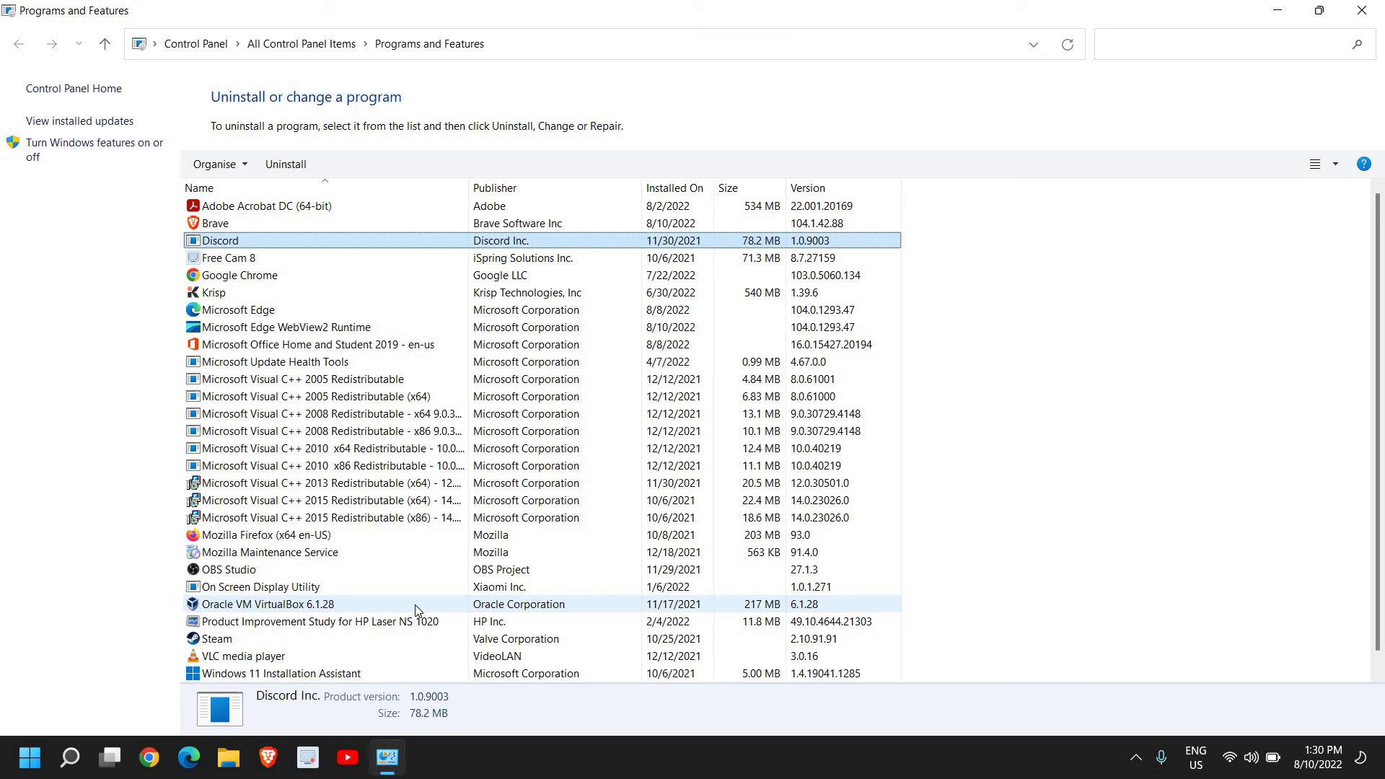
right_click(220, 294)
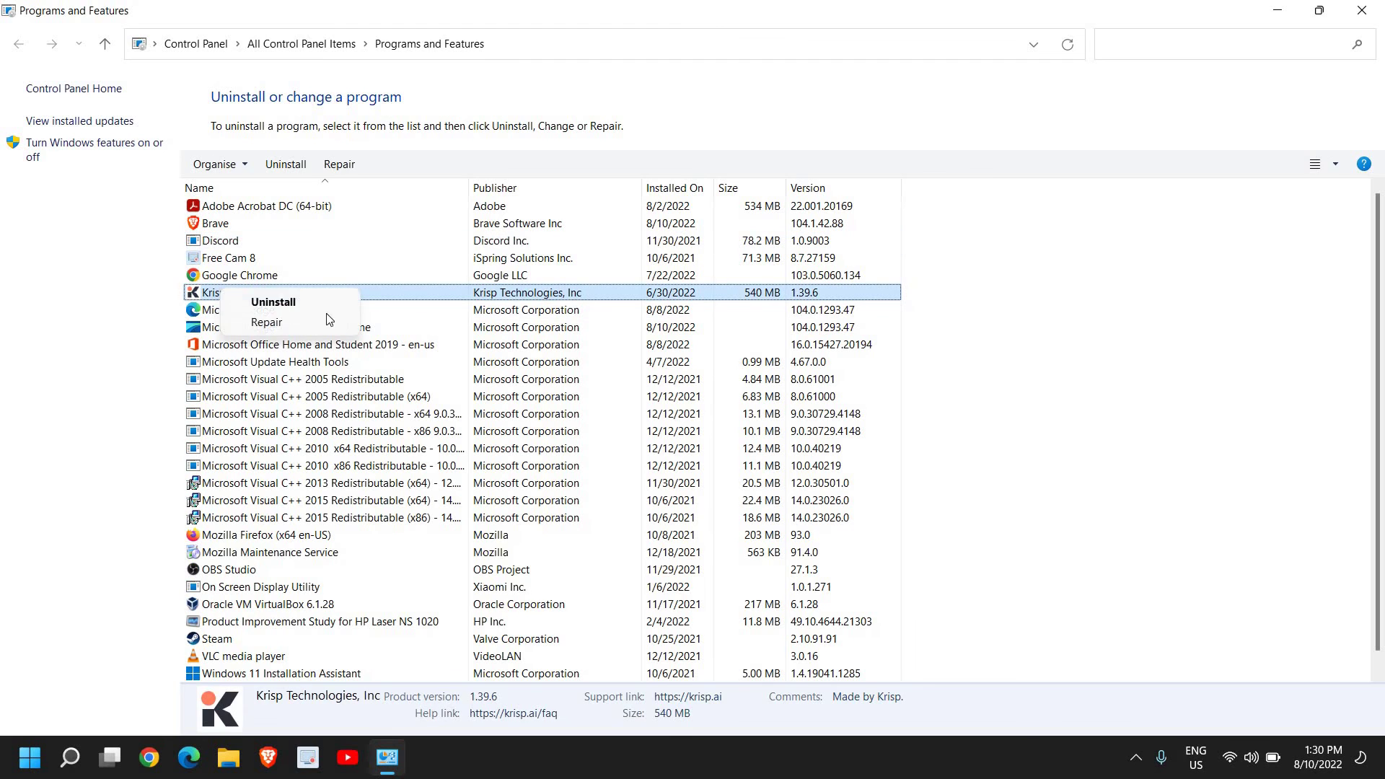
left_click(287, 635)
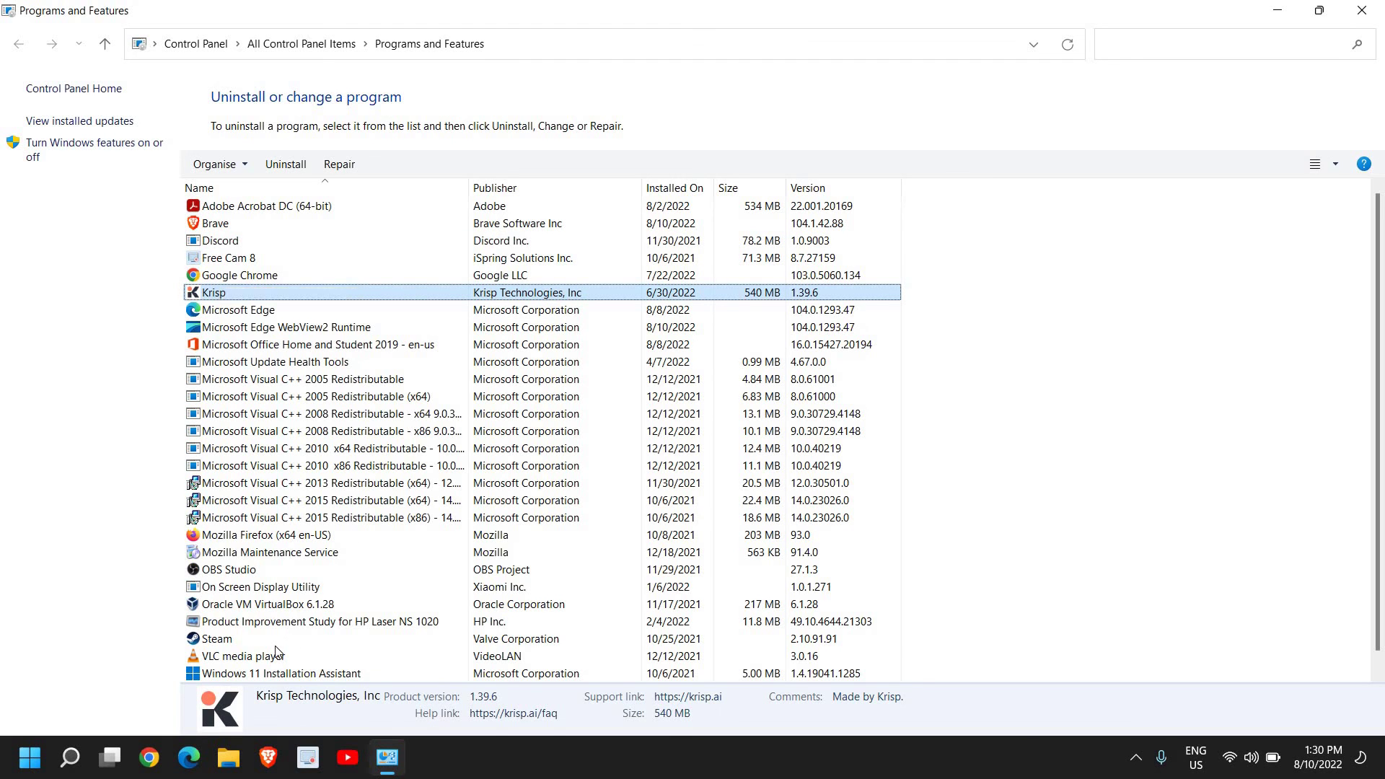
left_click(287, 635)
scroll(287, 631, "down", 1)
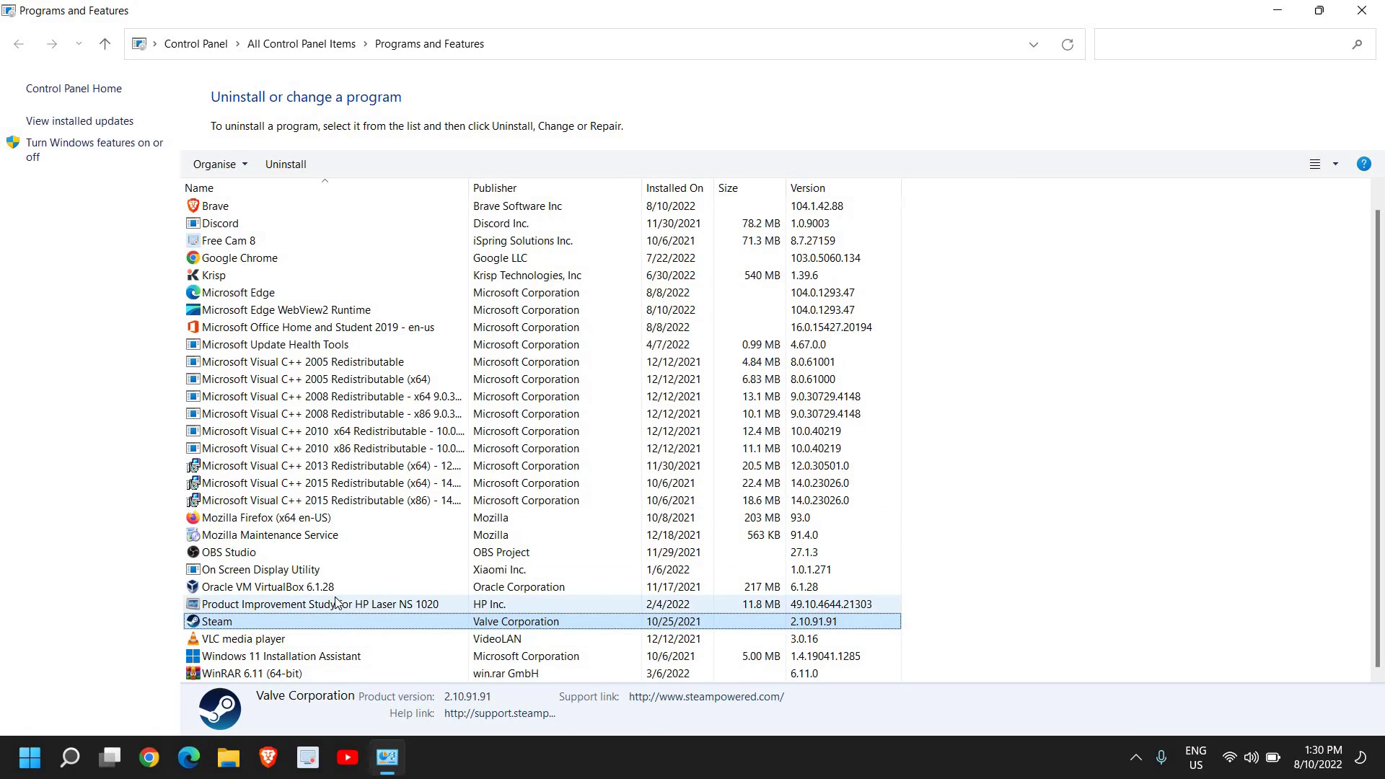
left_click(1364, 10)
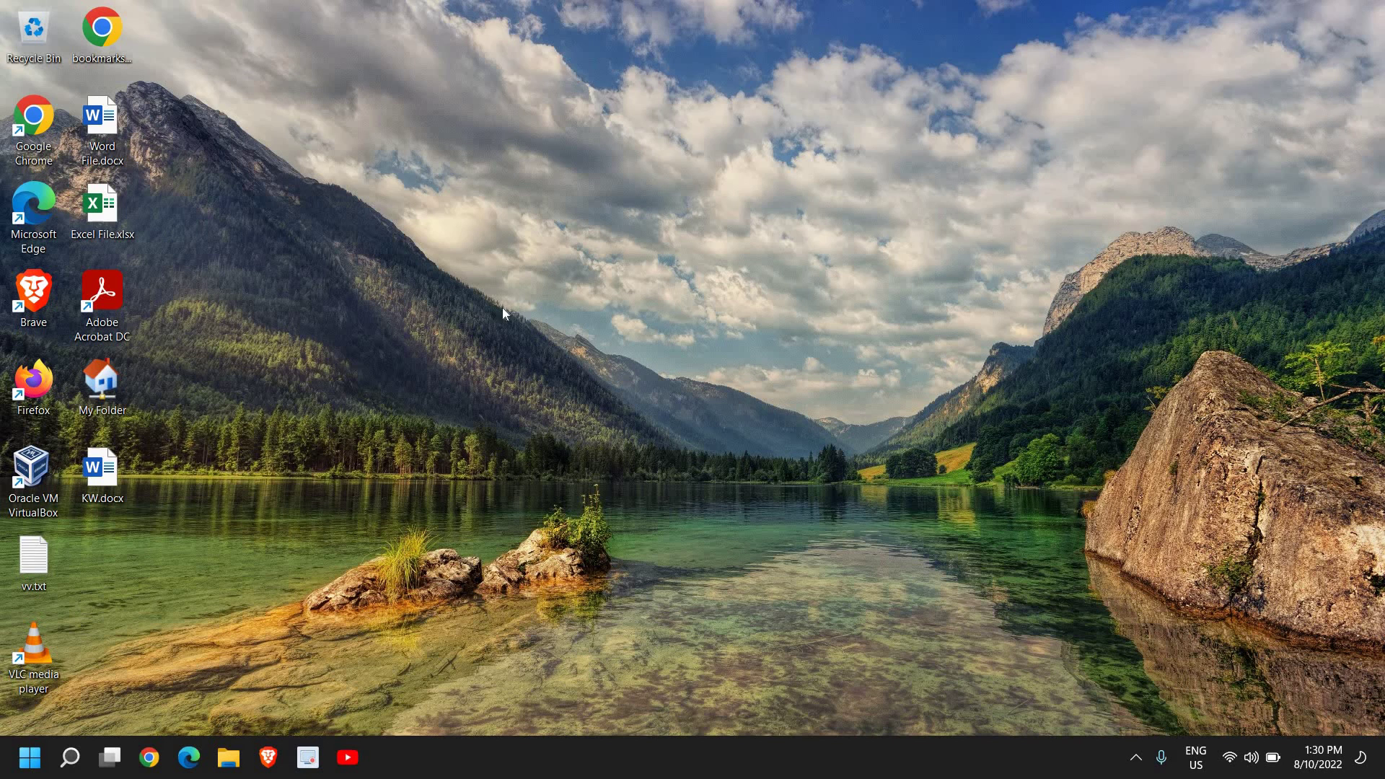
Run sysdm.cpl and open Advanced > Performance Settings to the Visual Effects options.
right_click(20, 755)
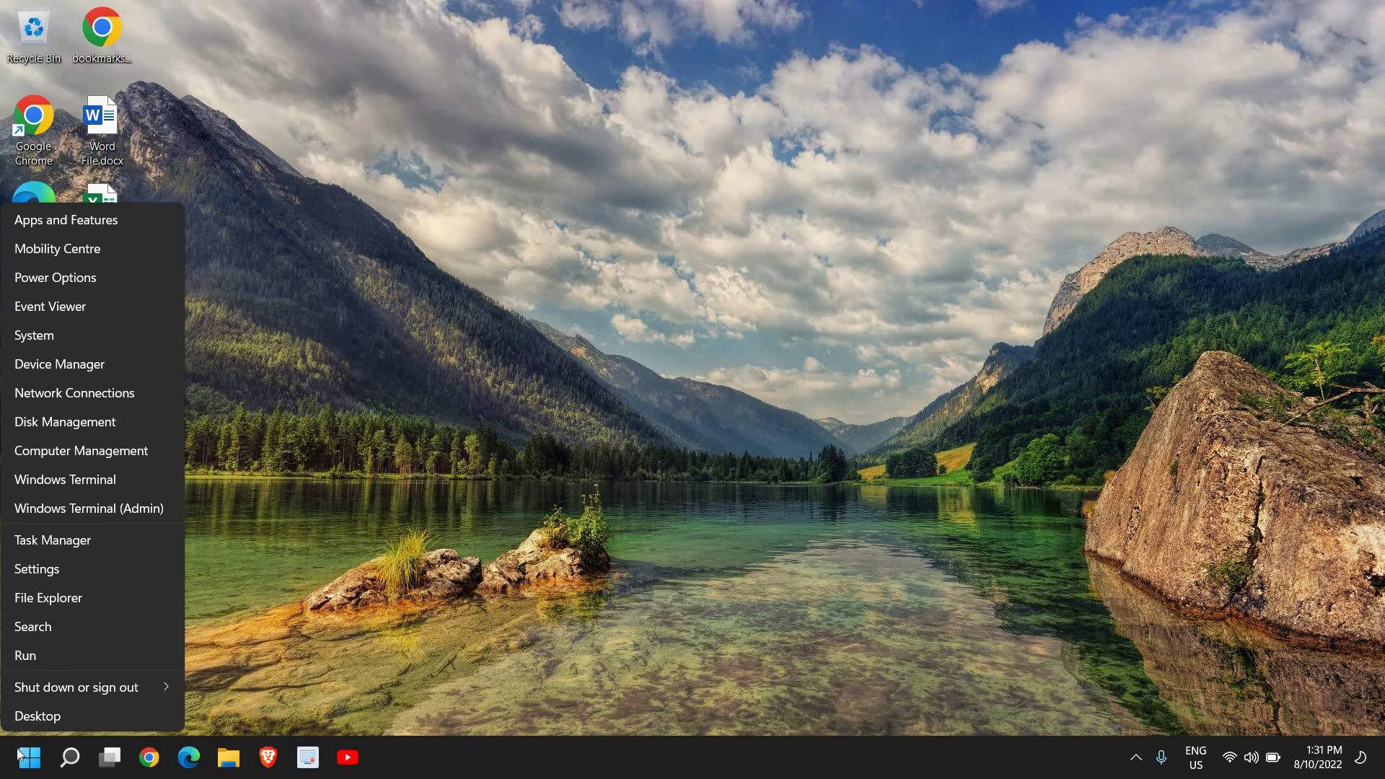
left_click(41, 655)
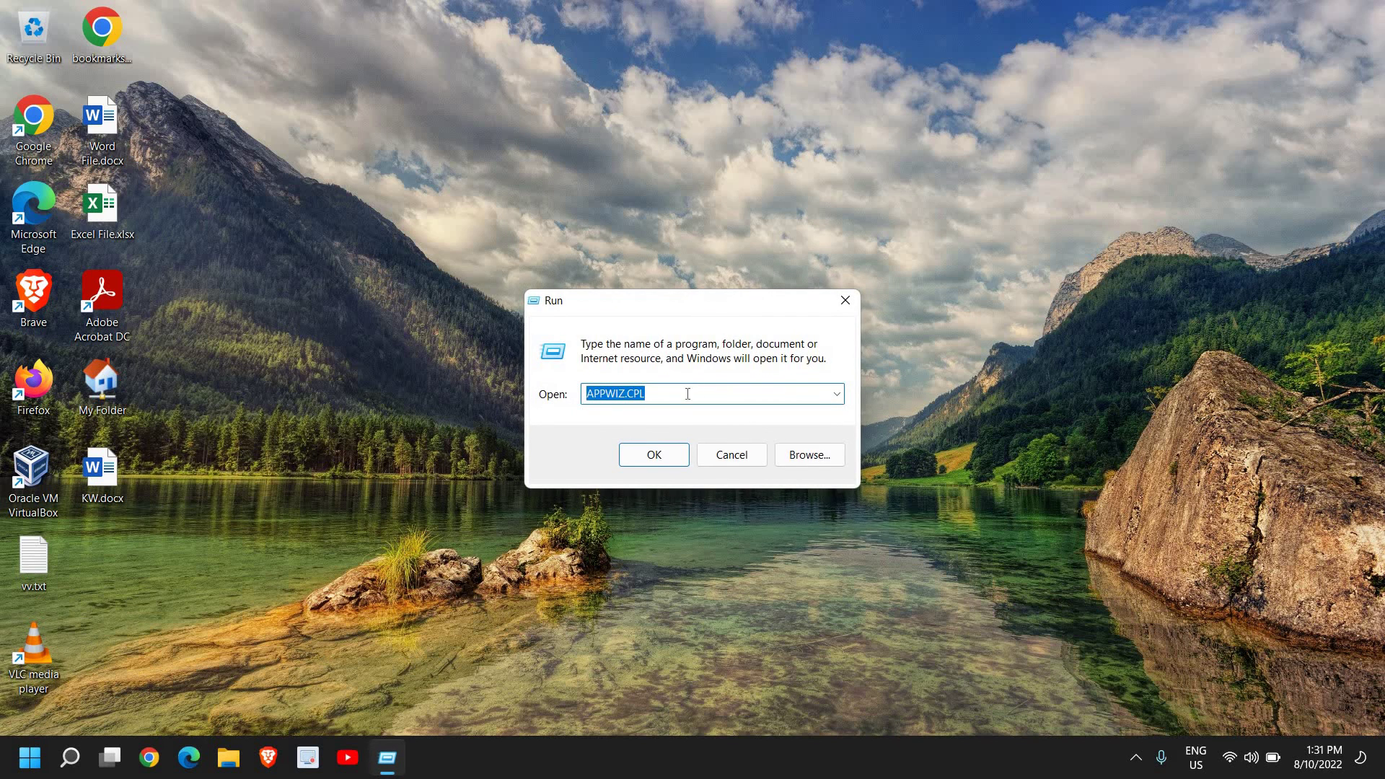
type("sys")
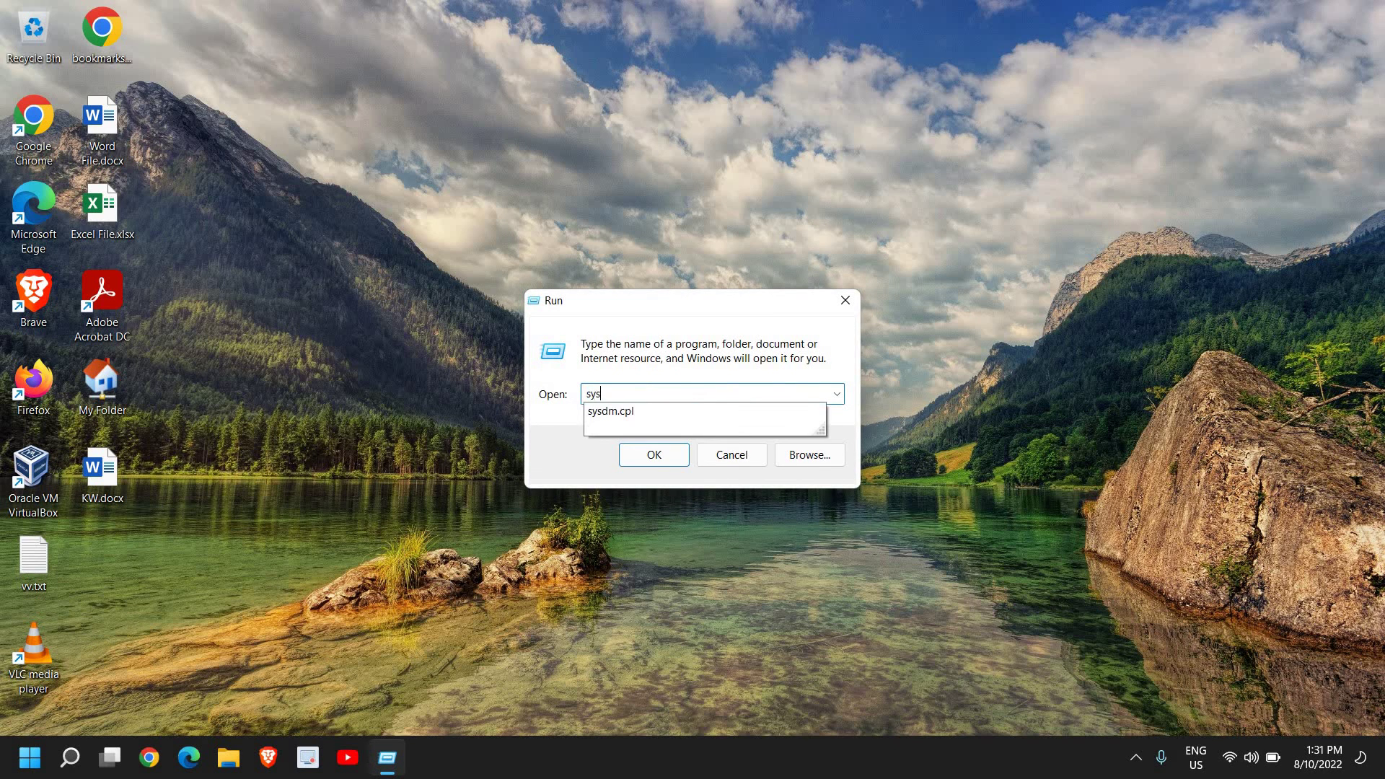
key("Down")
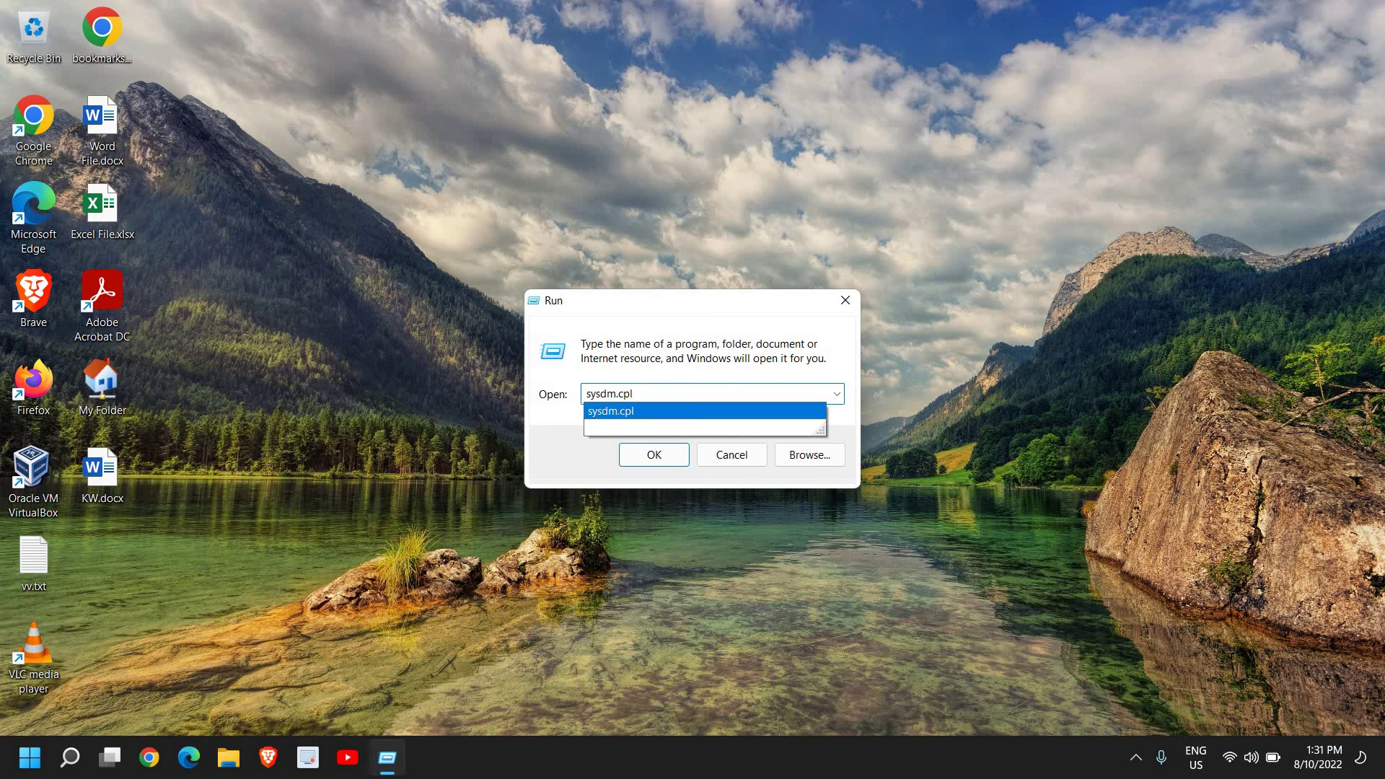
left_click(670, 455)
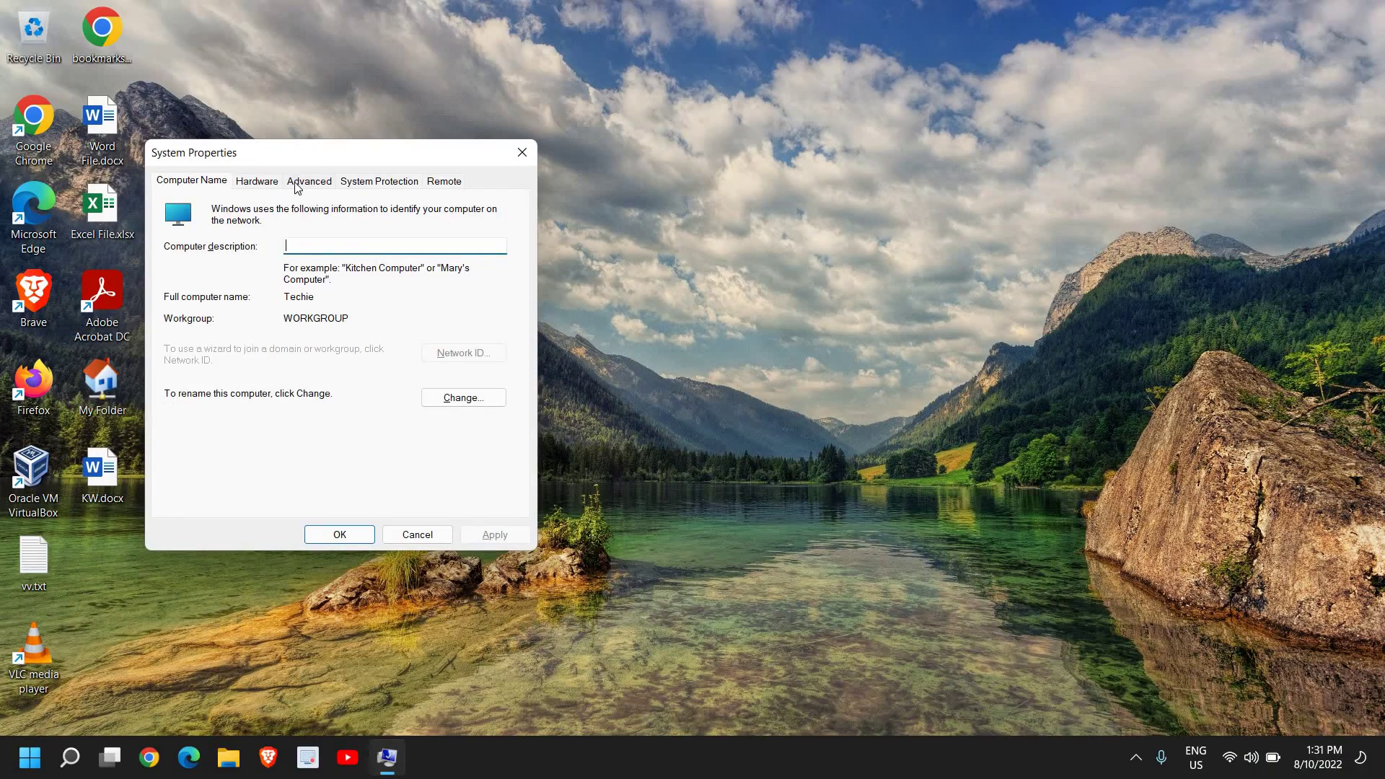
left_click(296, 186)
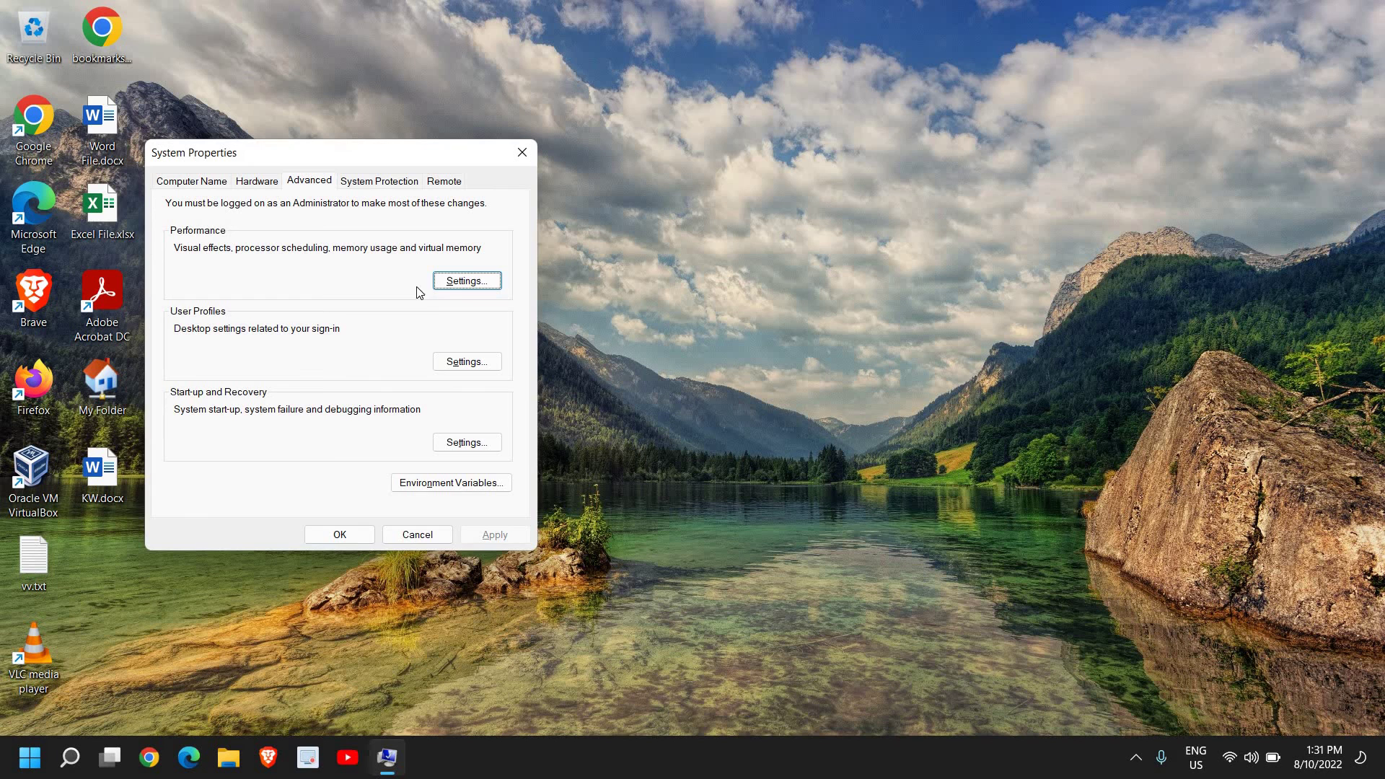
left_click(468, 281)
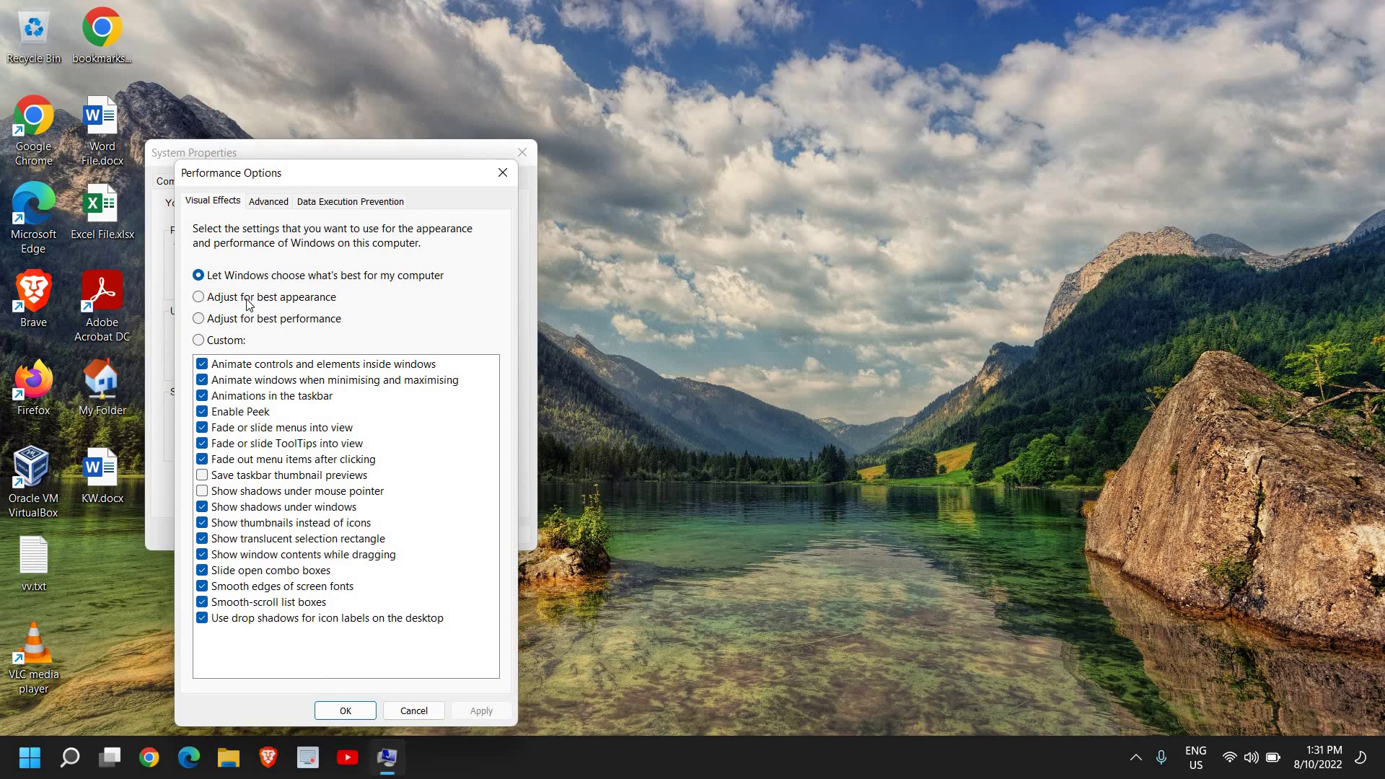
Choose 'Adjust for best performance' in Visual Effects, then close Performance Options and System Properties.
left_click(216, 297)
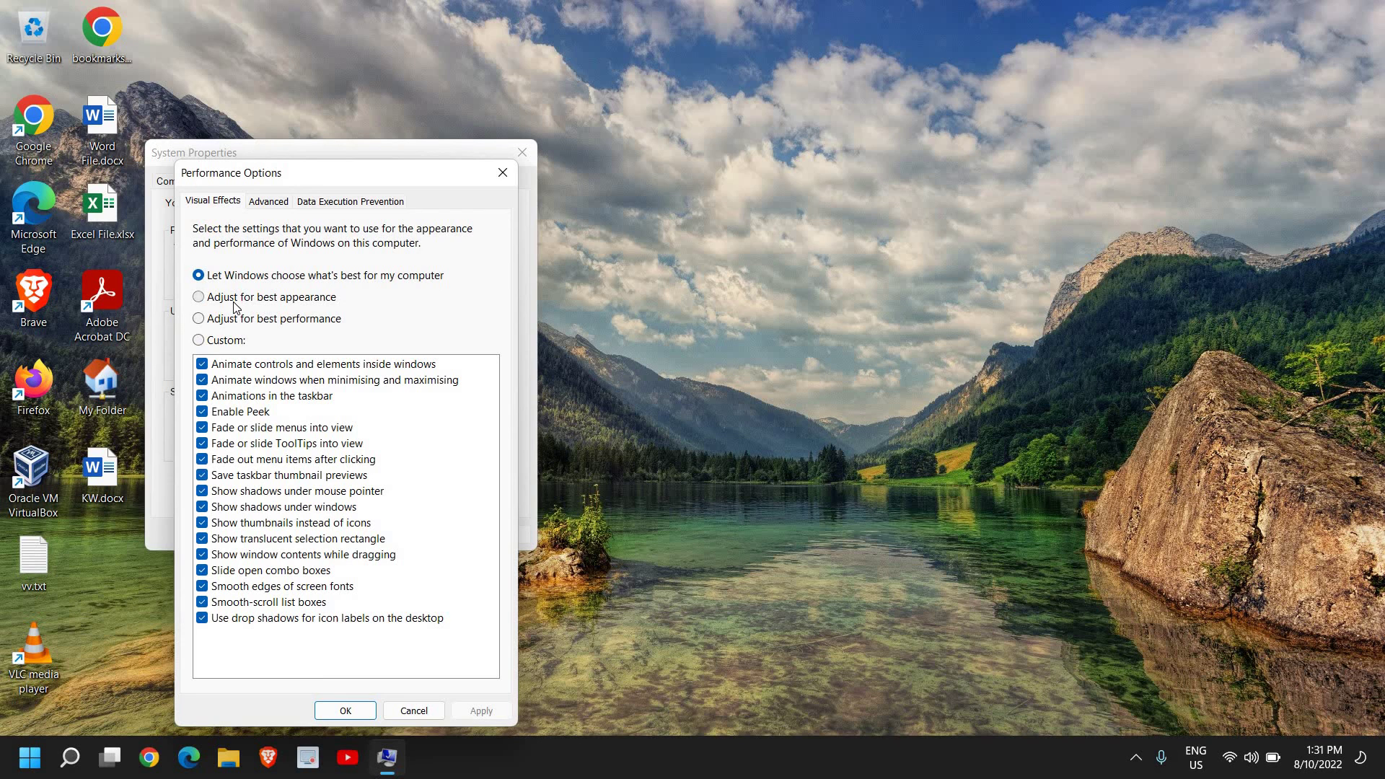
left_click(200, 275)
left_click(198, 320)
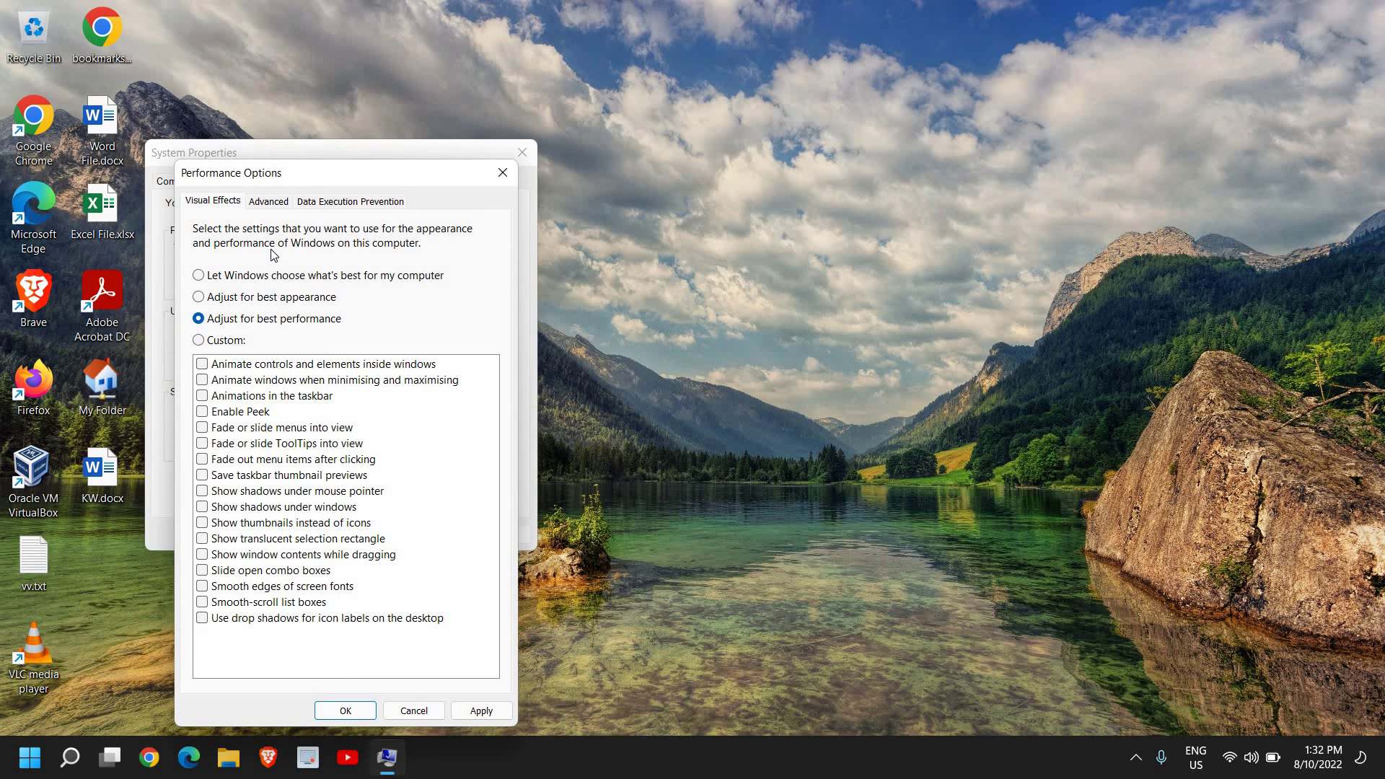
left_click(503, 172)
left_click(523, 150)
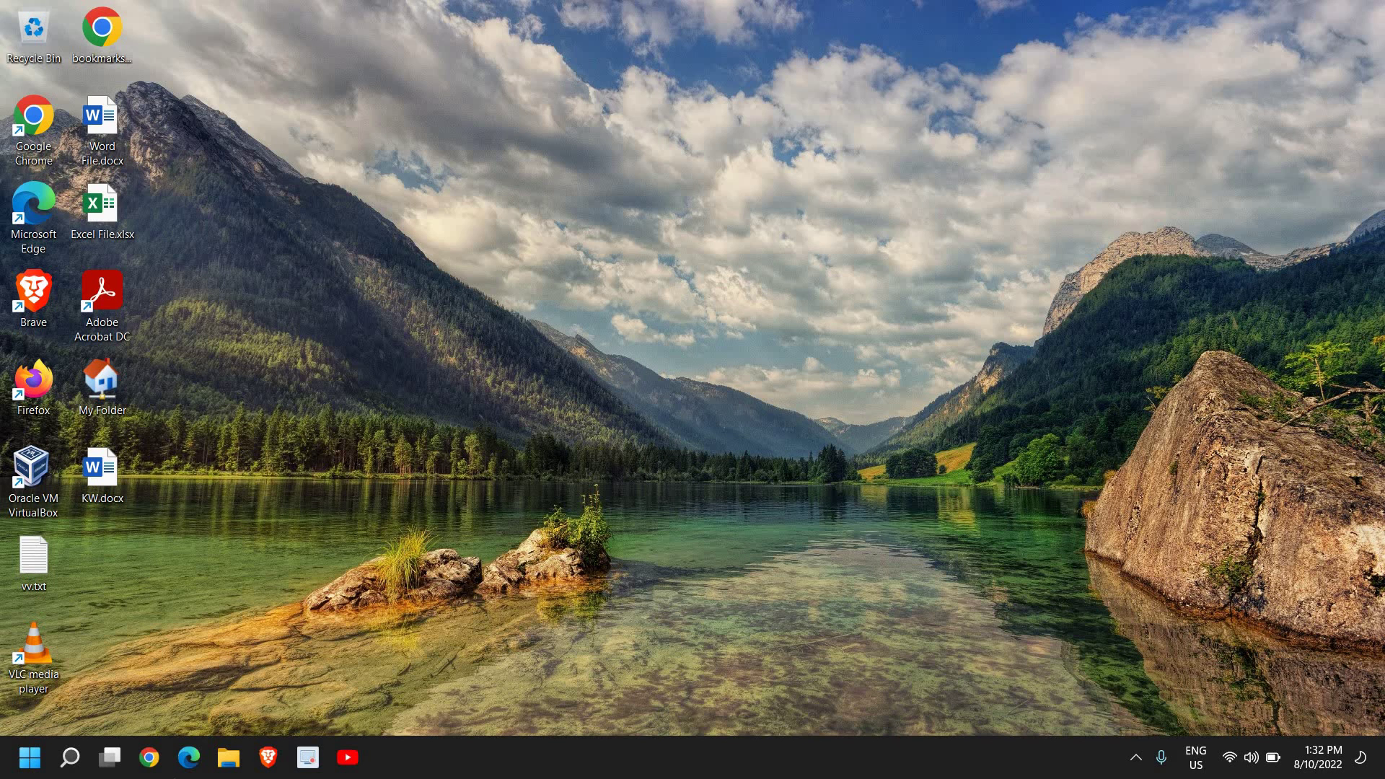
In a new Chrome window, search Google for malwarebytes.
left_click(158, 768)
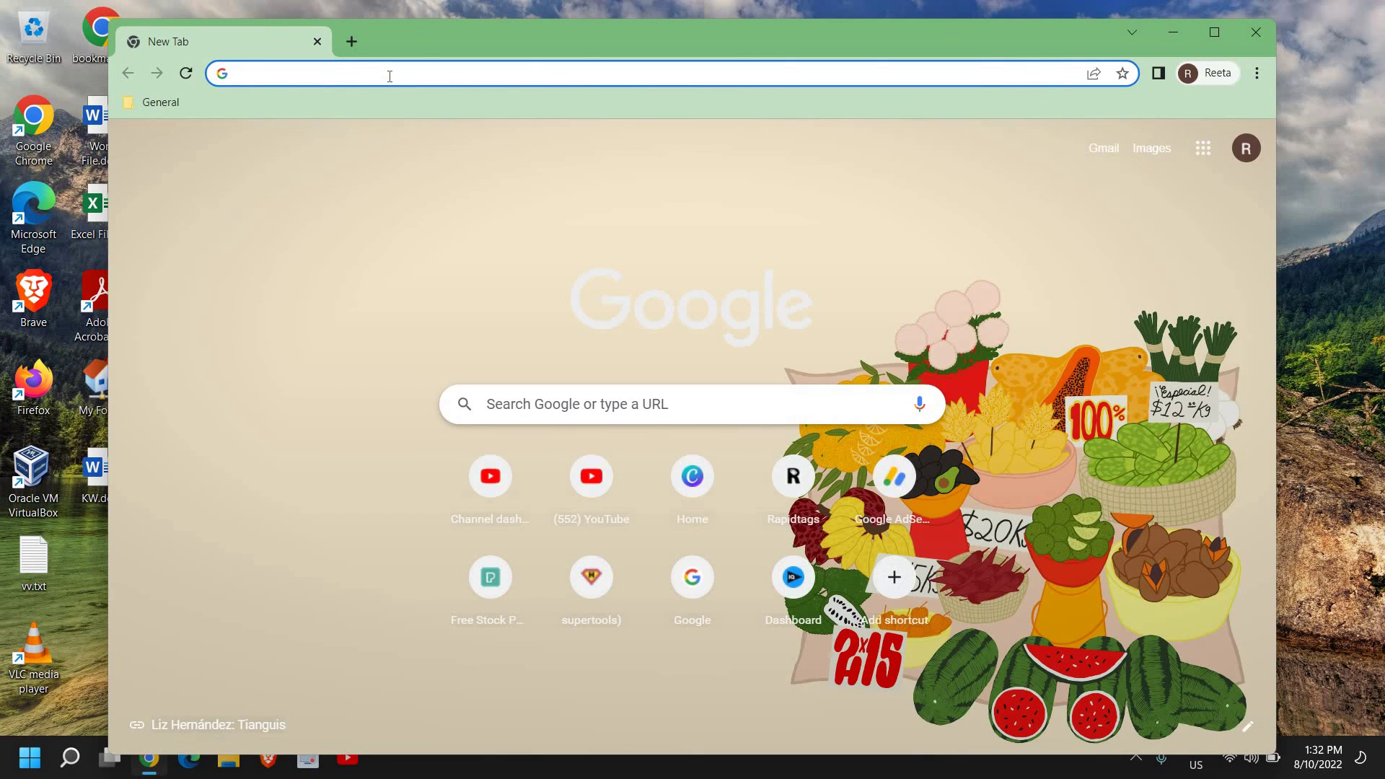
left_click(395, 85)
type("malwarebytes")
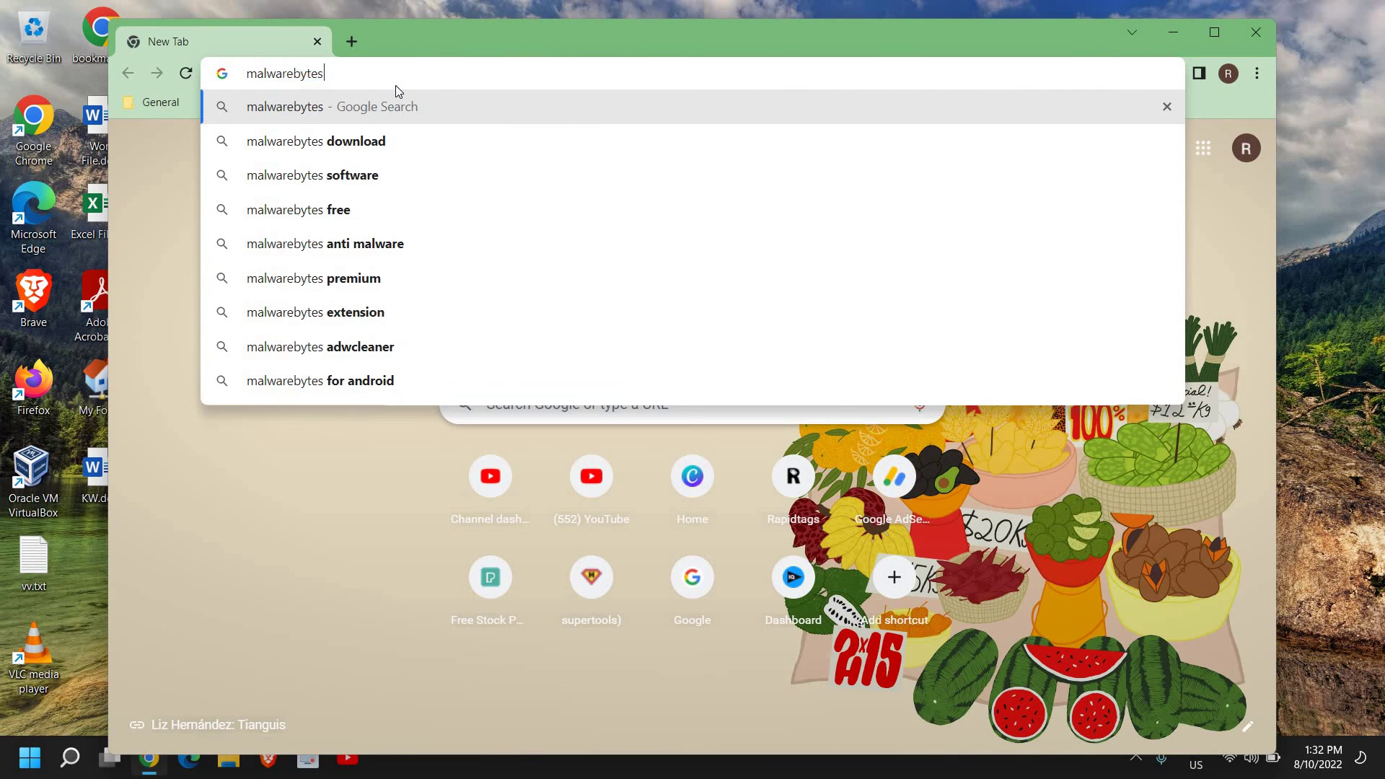
key("Return")
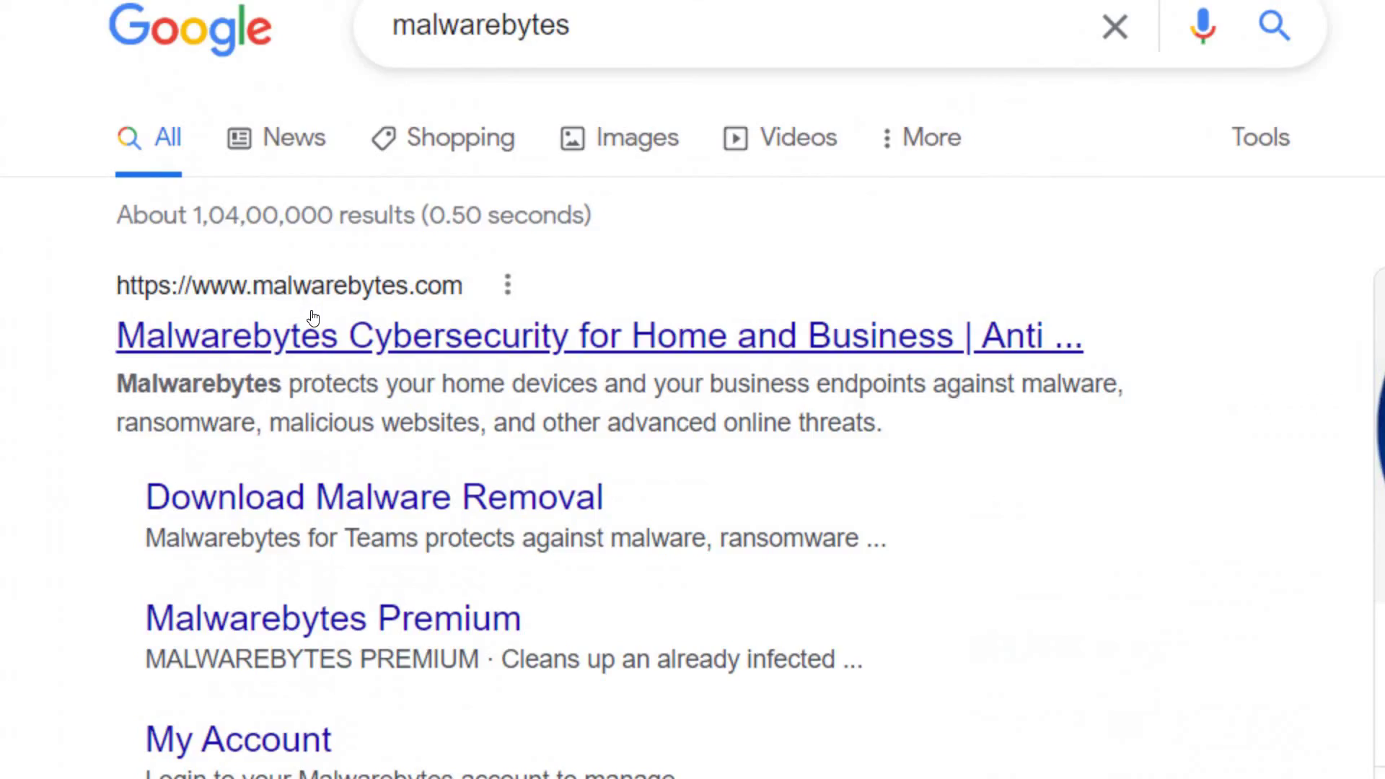
Start the Malwarebytes free download from malwarebytes.com, then close Chrome.
left_click(310, 311)
scroll(459, 455, "down", 3)
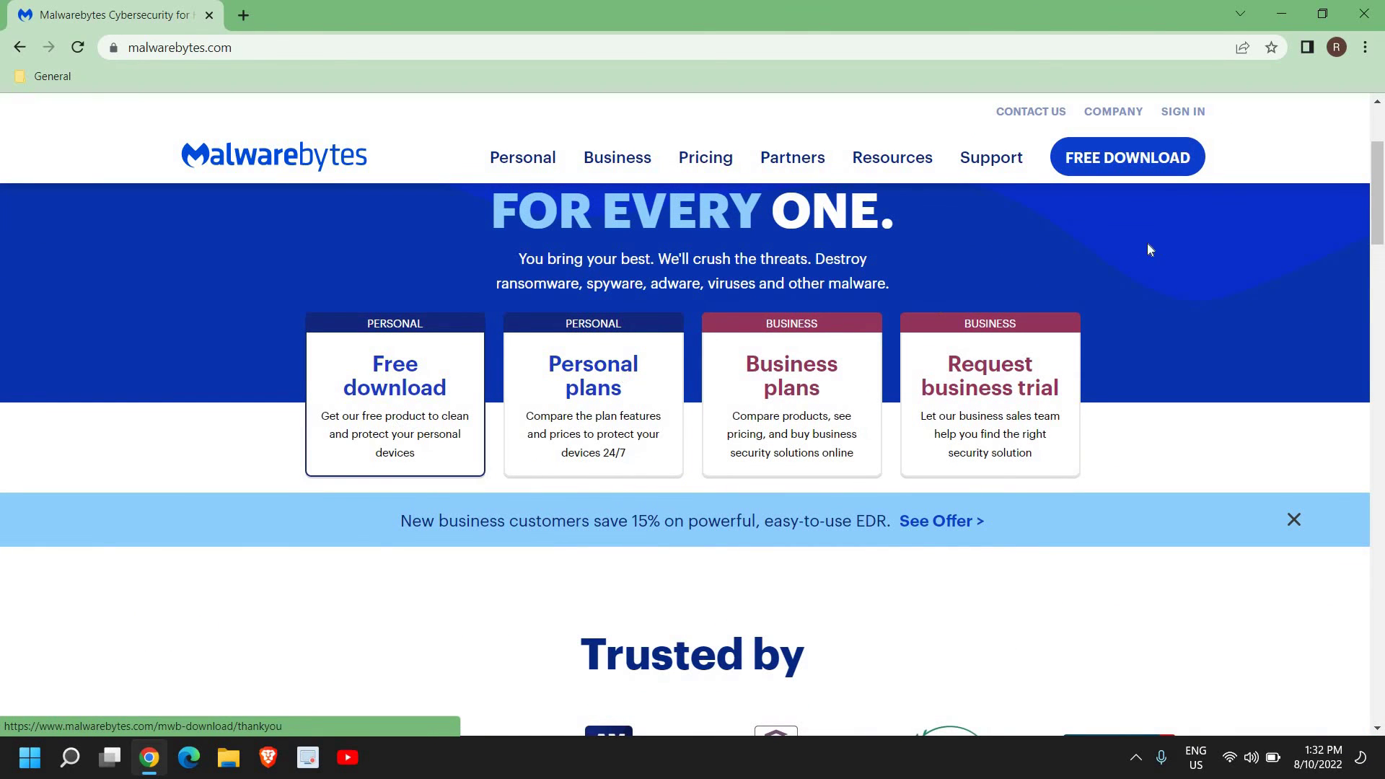
left_click(1111, 177)
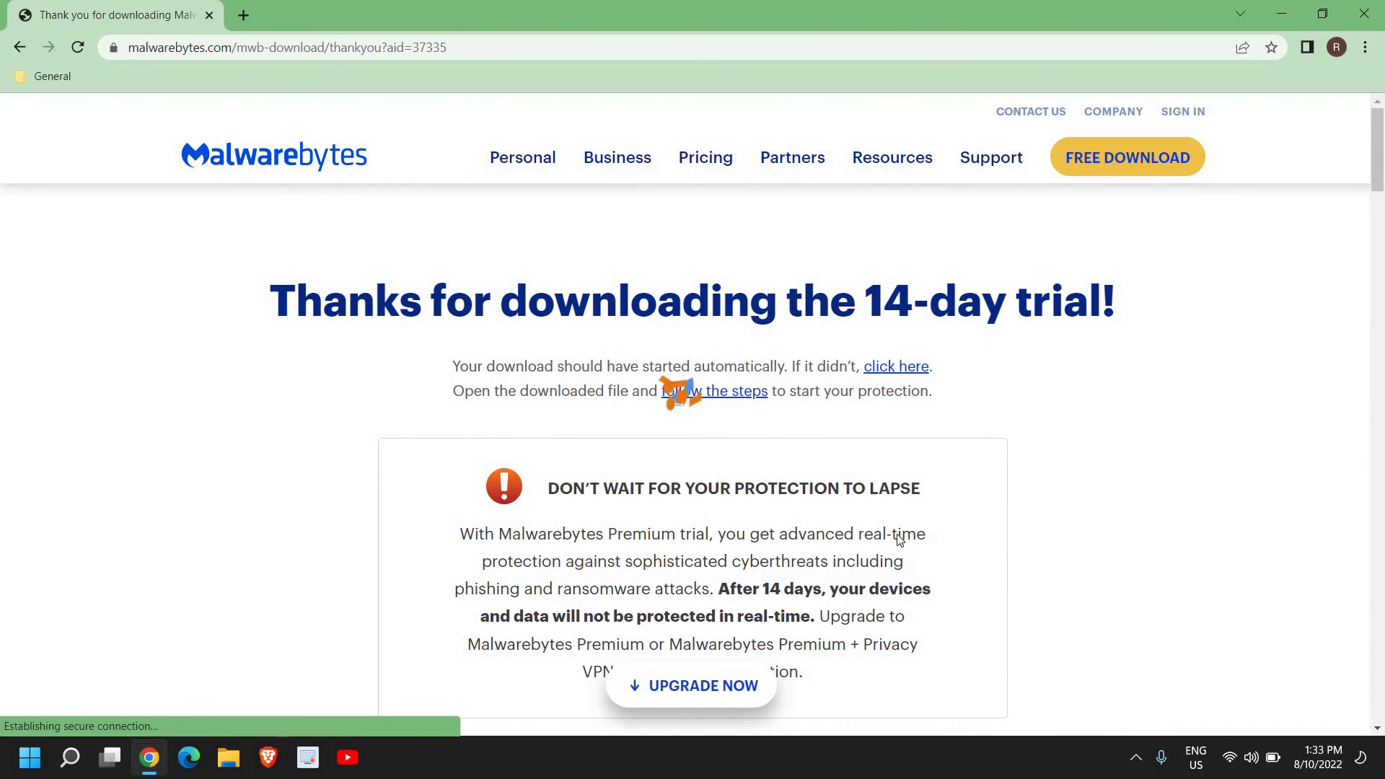
left_click(1366, 10)
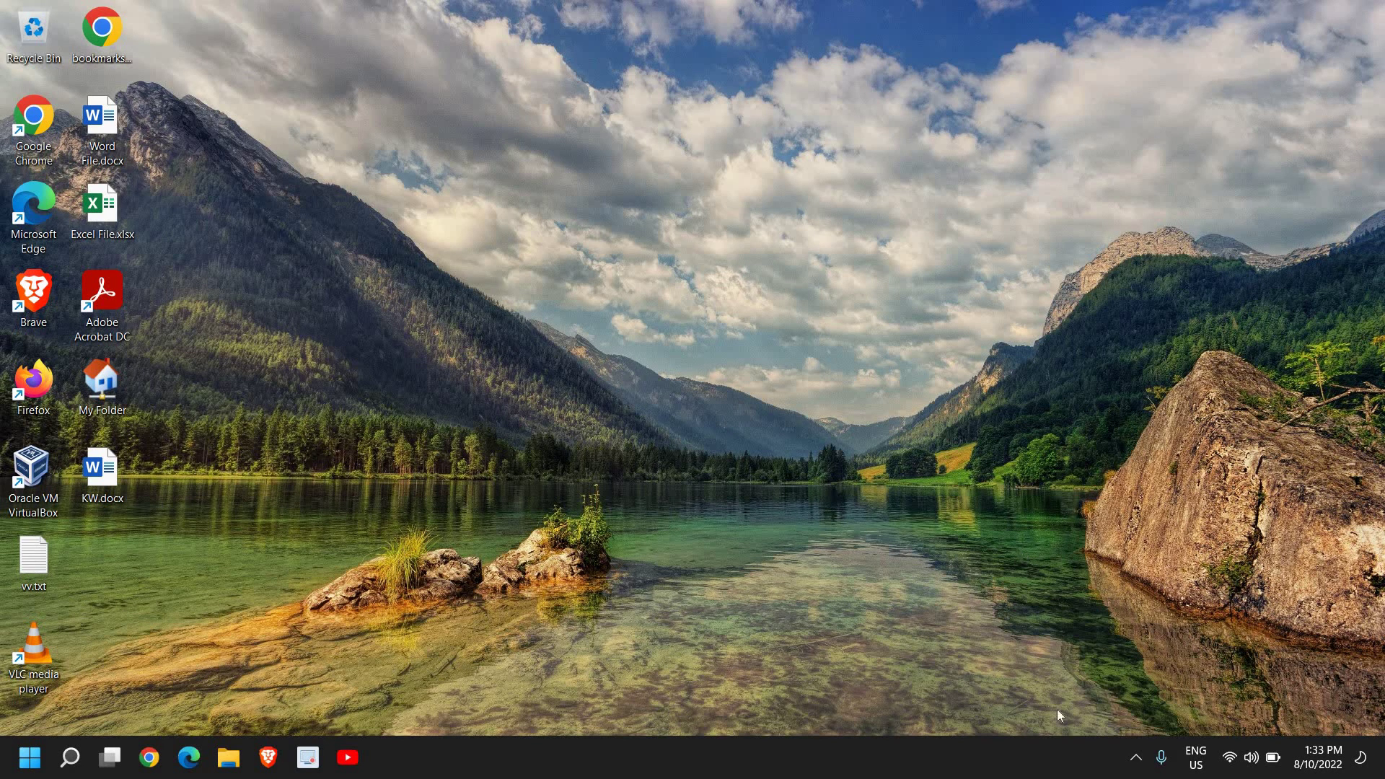
left_click(1134, 763)
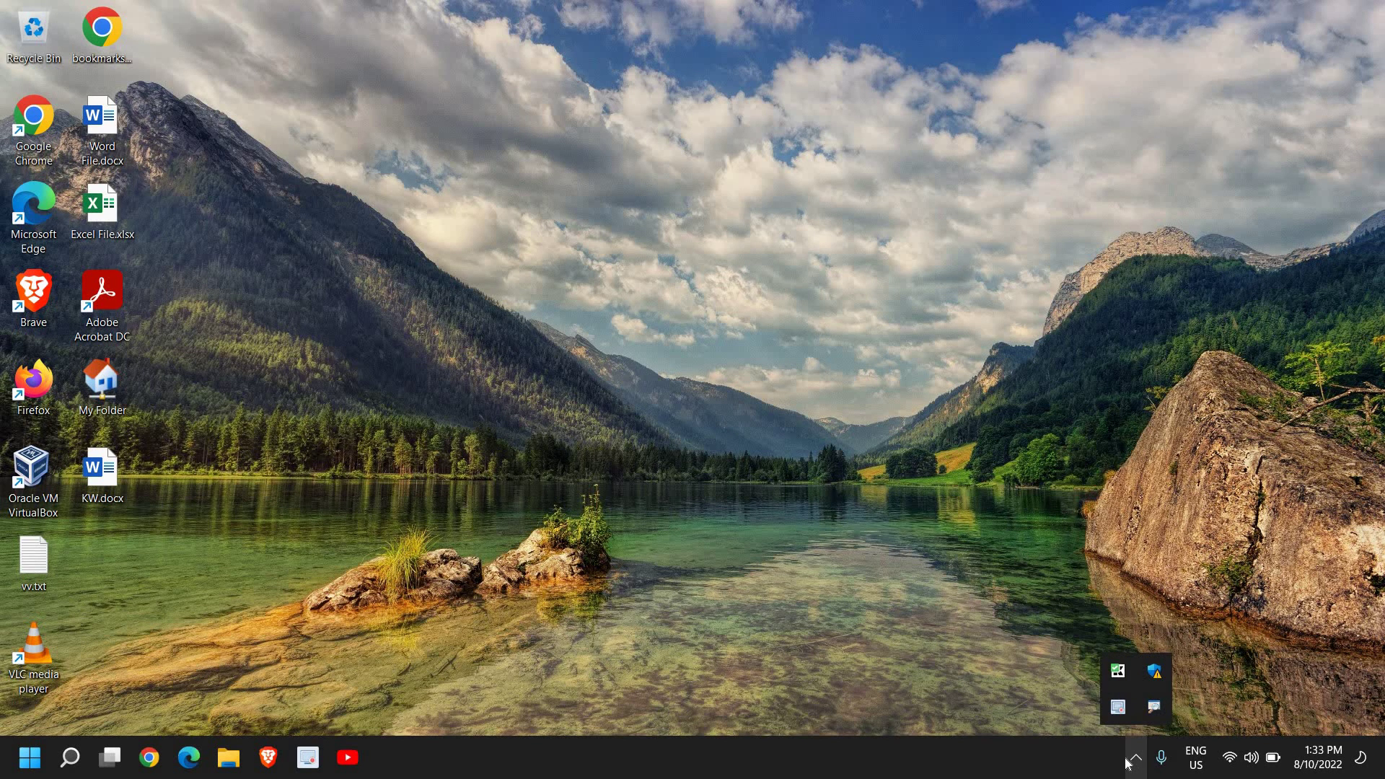
left_click(1155, 673)
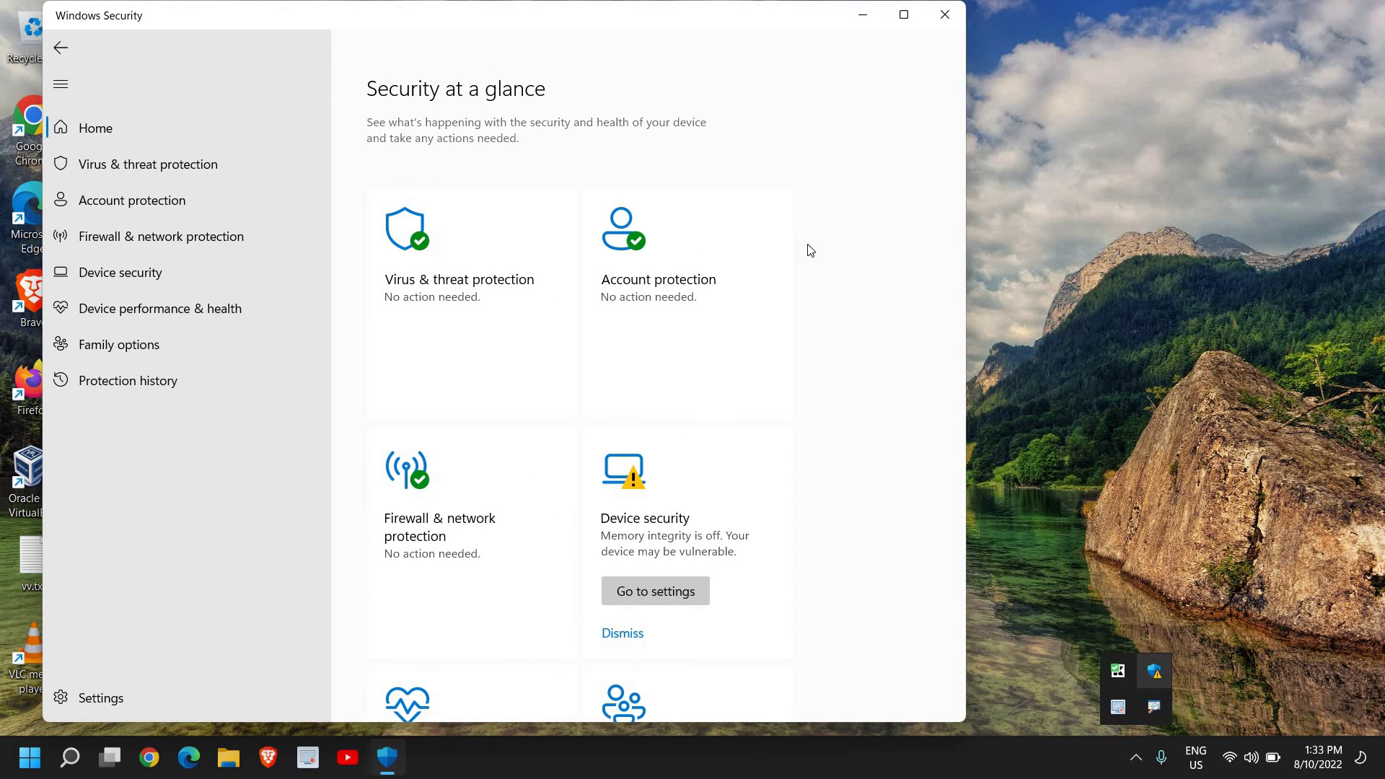
left_click(455, 284)
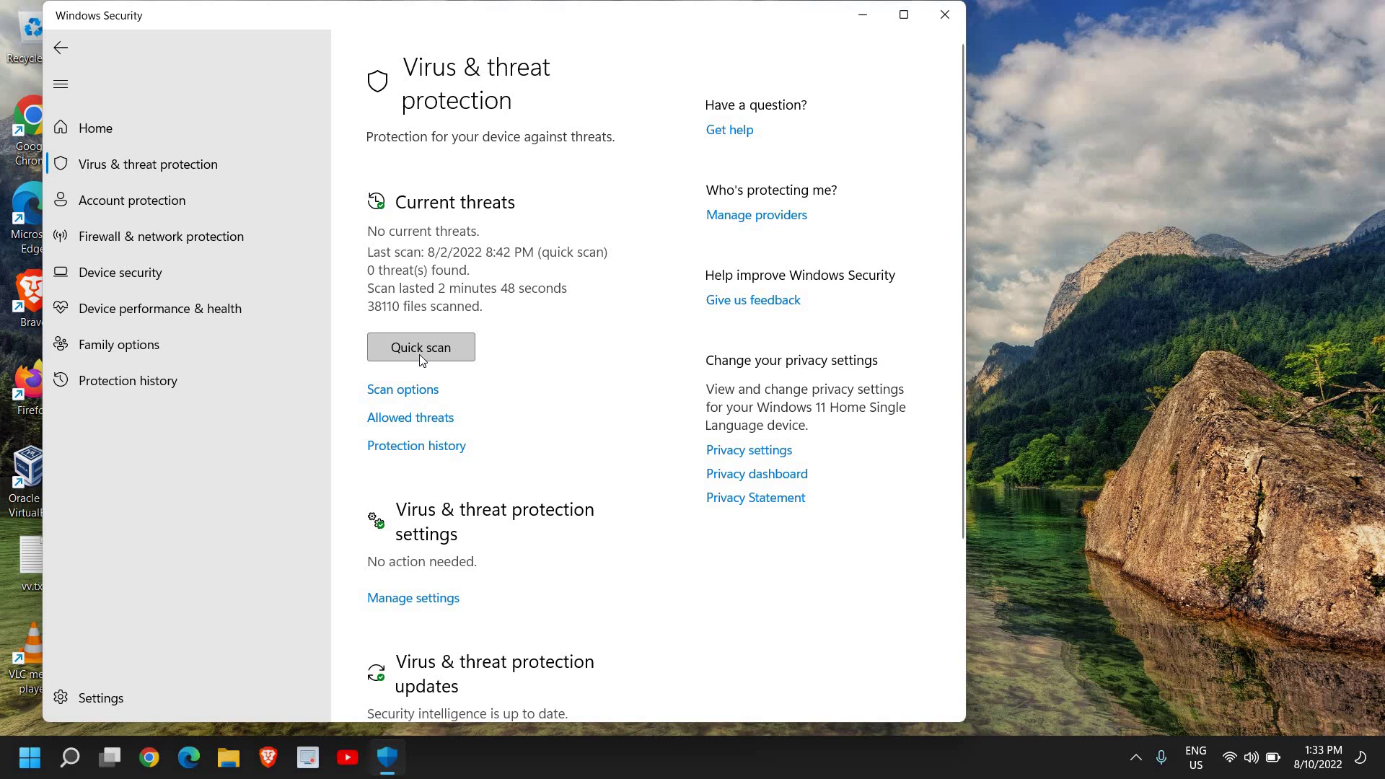
left_click(399, 394)
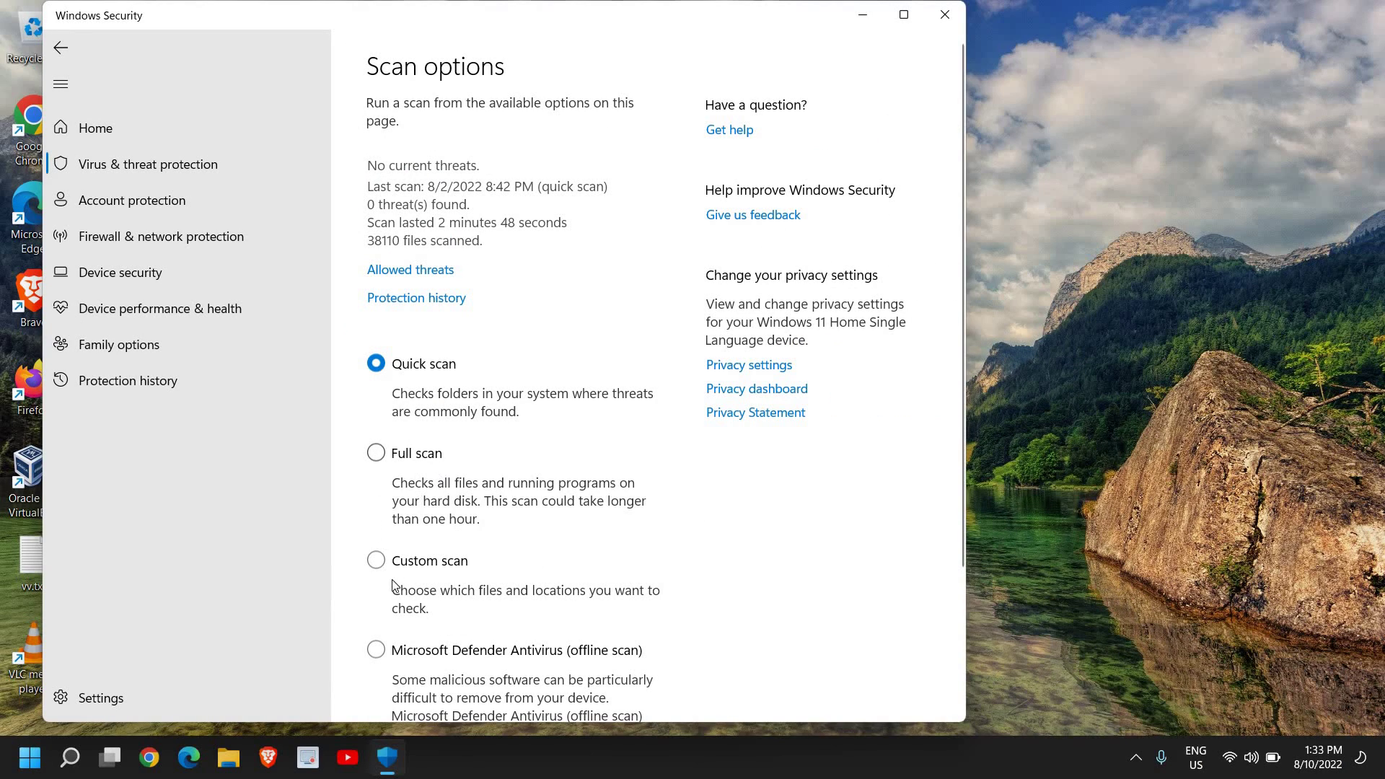
scroll(476, 593, "down", 3)
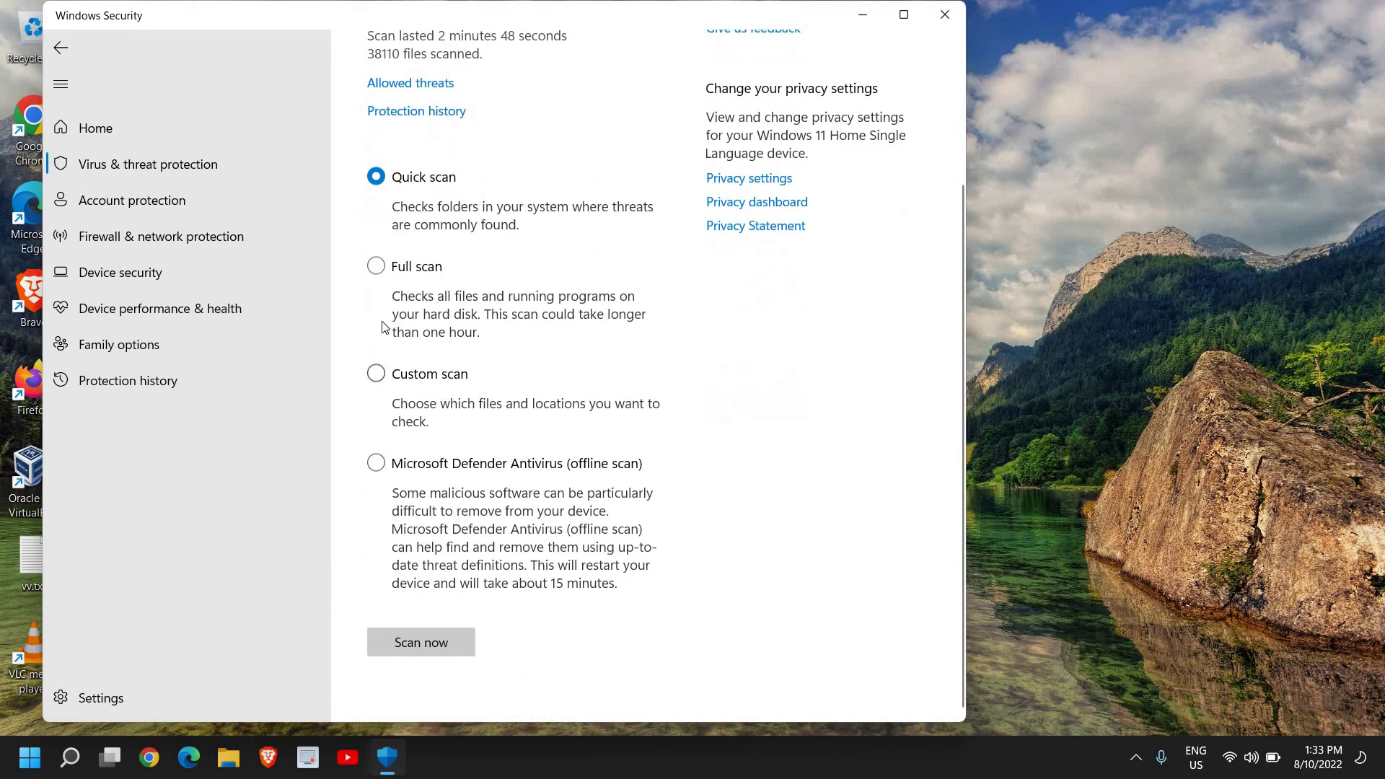
left_click(377, 267)
left_click(376, 178)
left_click(946, 15)
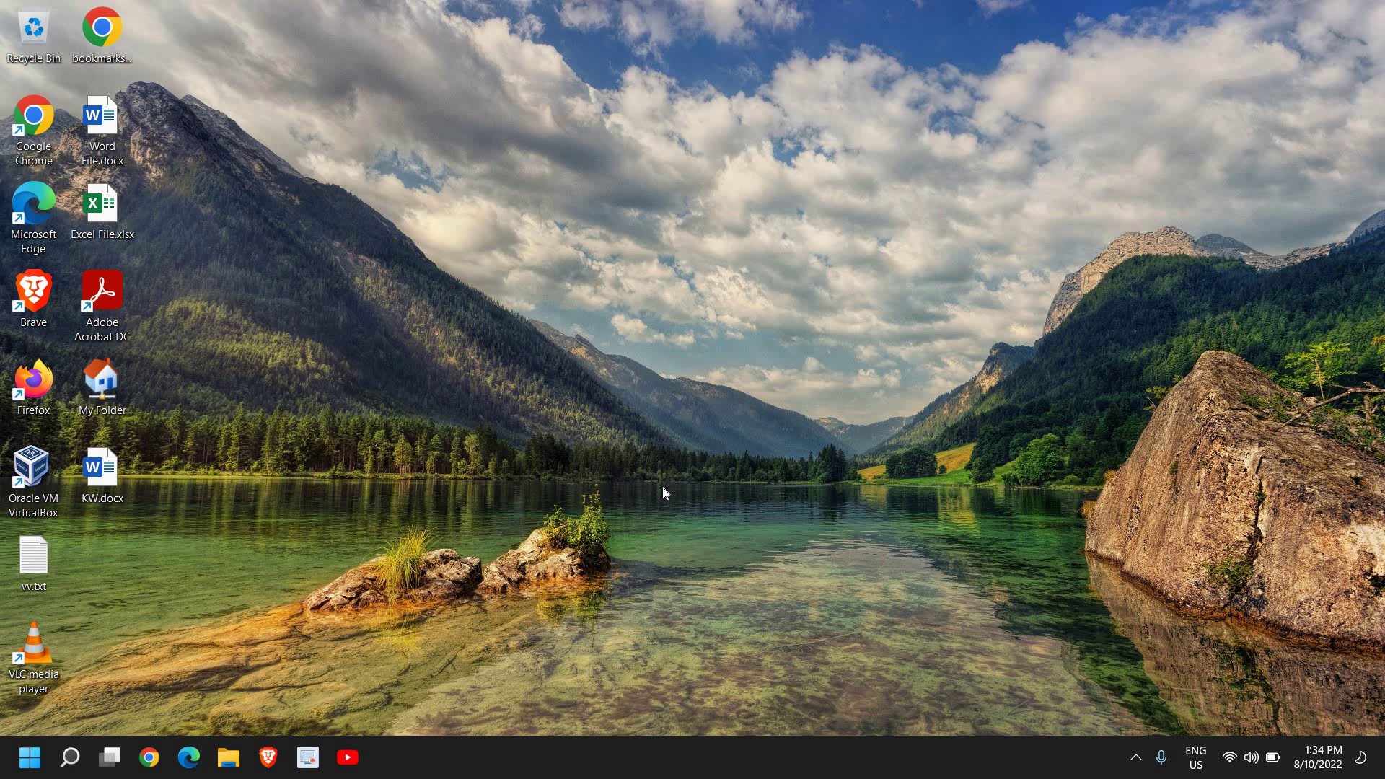
left_click(69, 758)
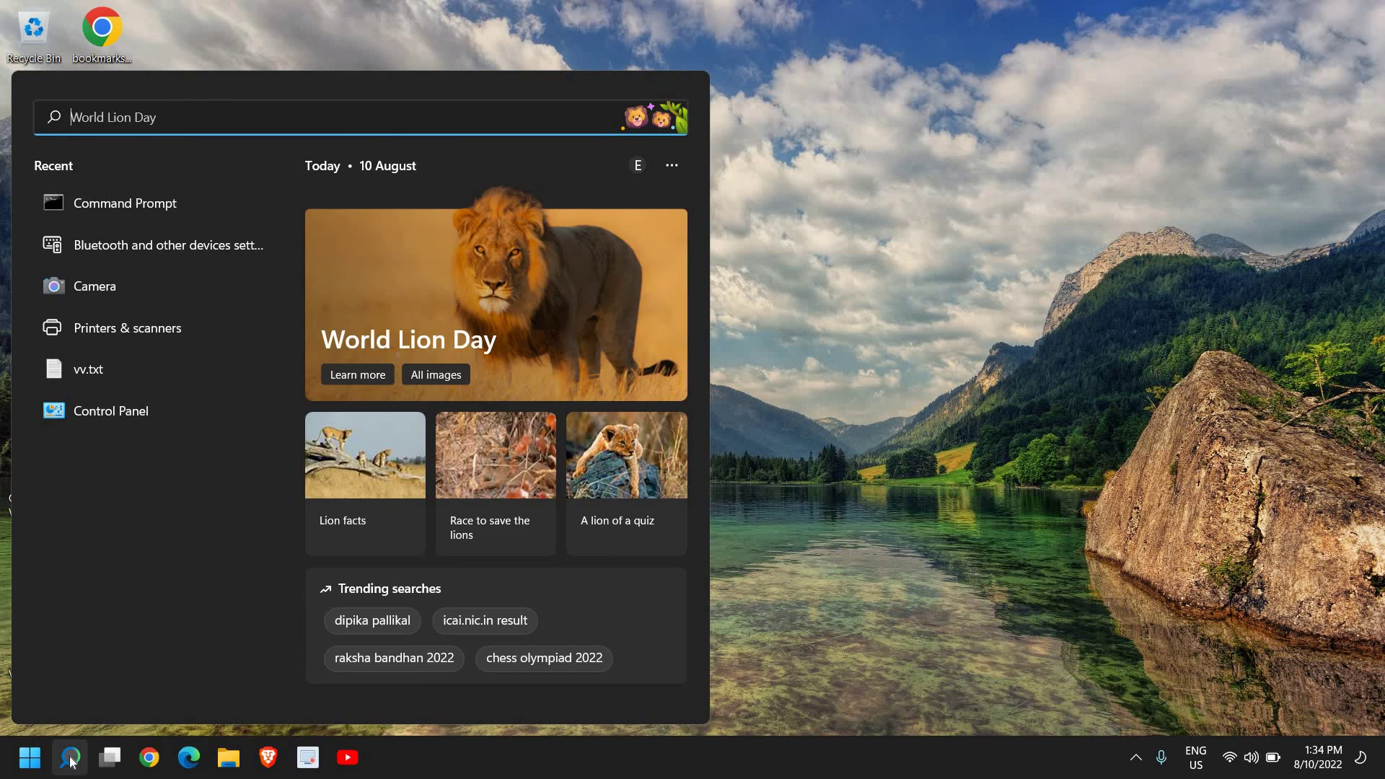
type("windows updates")
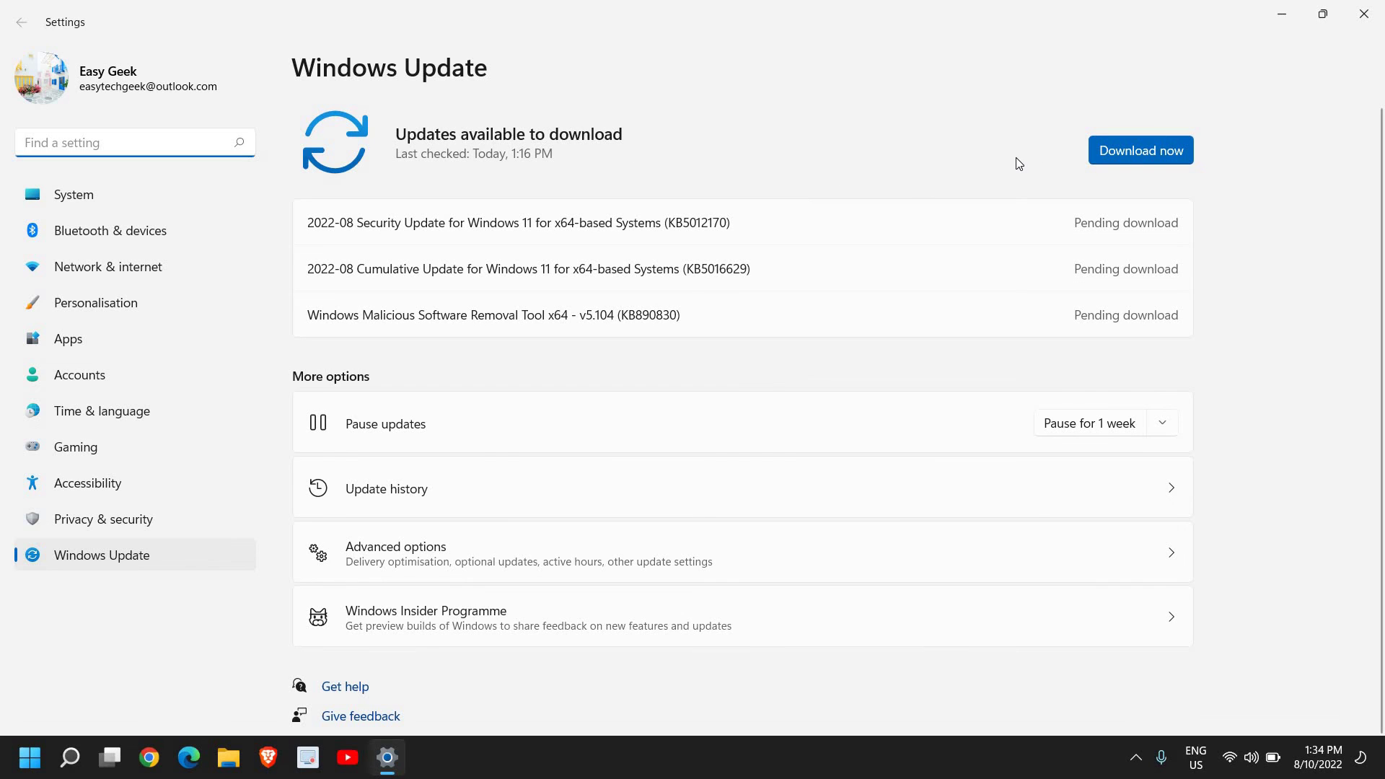
left_click(1373, 21)
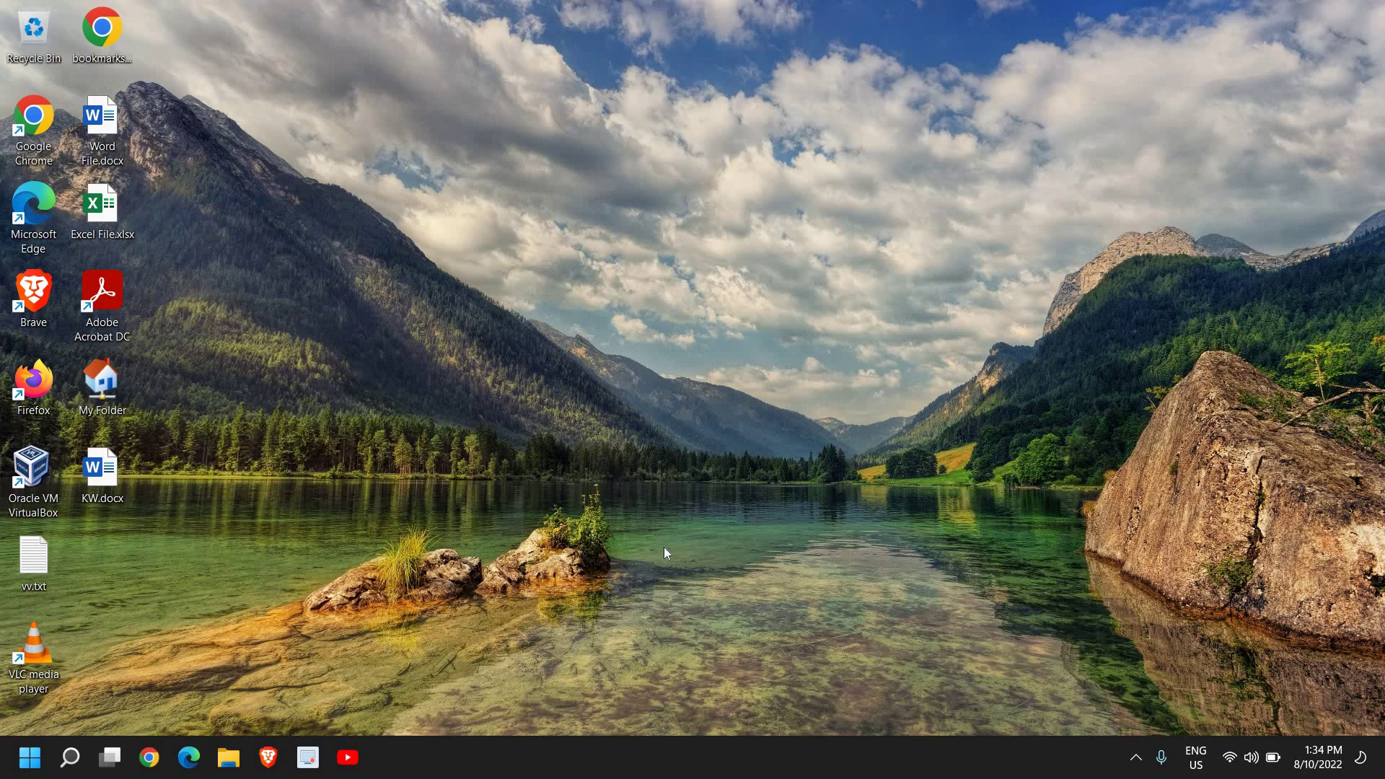